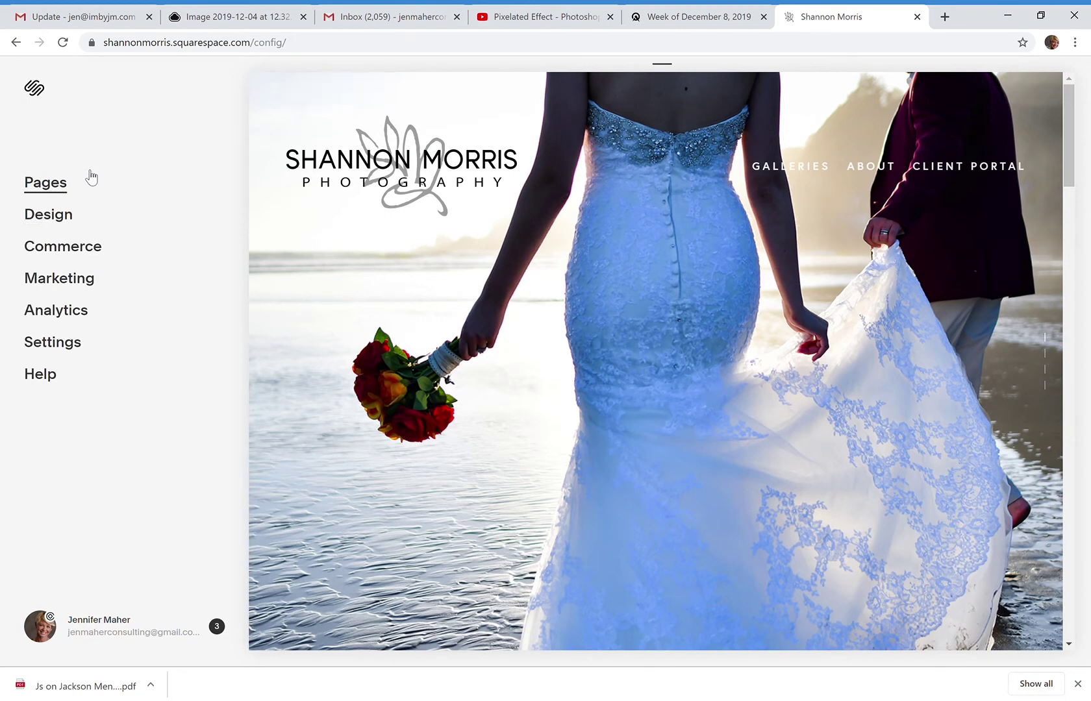
# Step: Open the Turner Family page under Not Linked and scroll down to its family-photo slideshow gallery
pyautogui.click(46, 183)
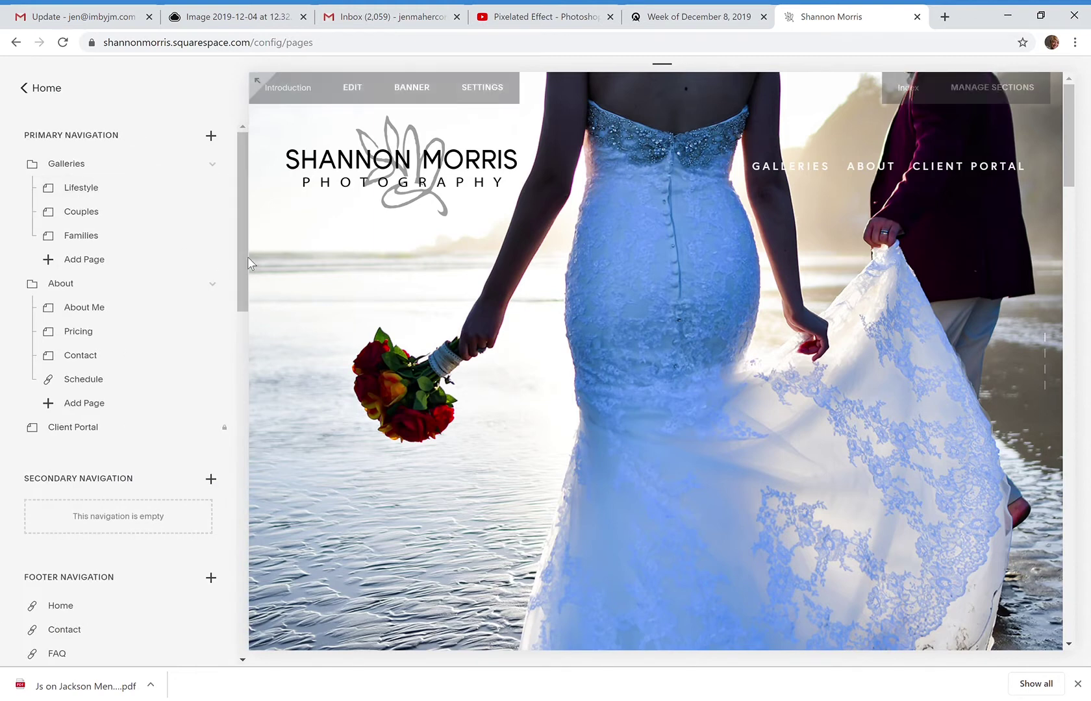
pyautogui.moveTo(242, 260); pyautogui.dragTo(241, 395)
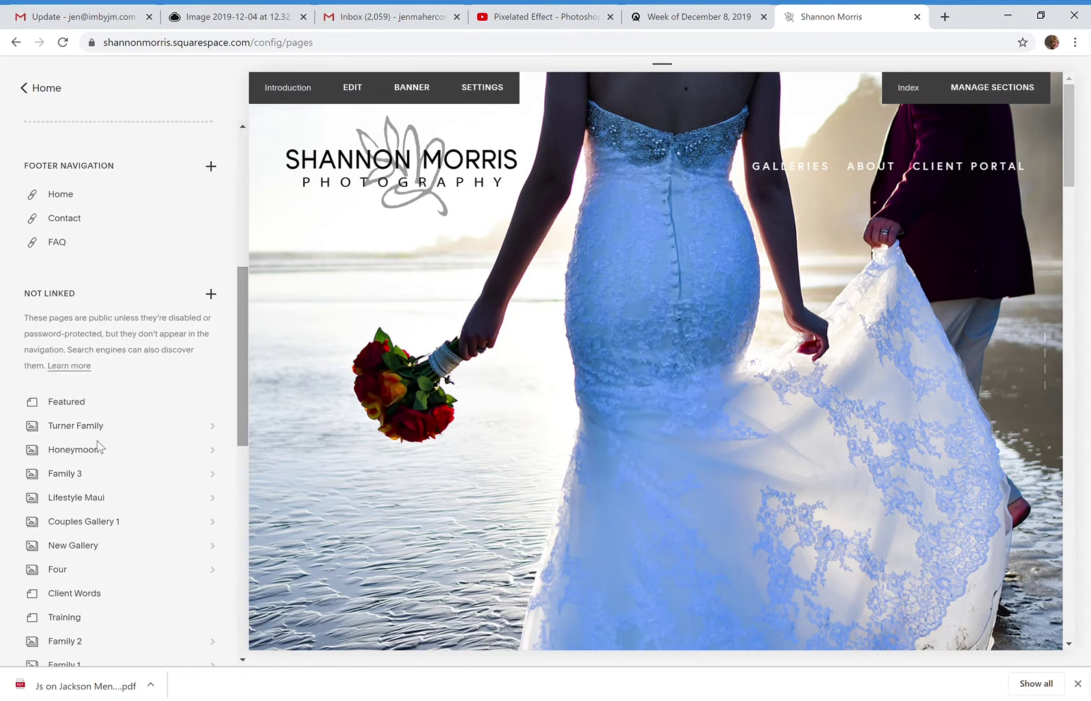
pyautogui.click(76, 426)
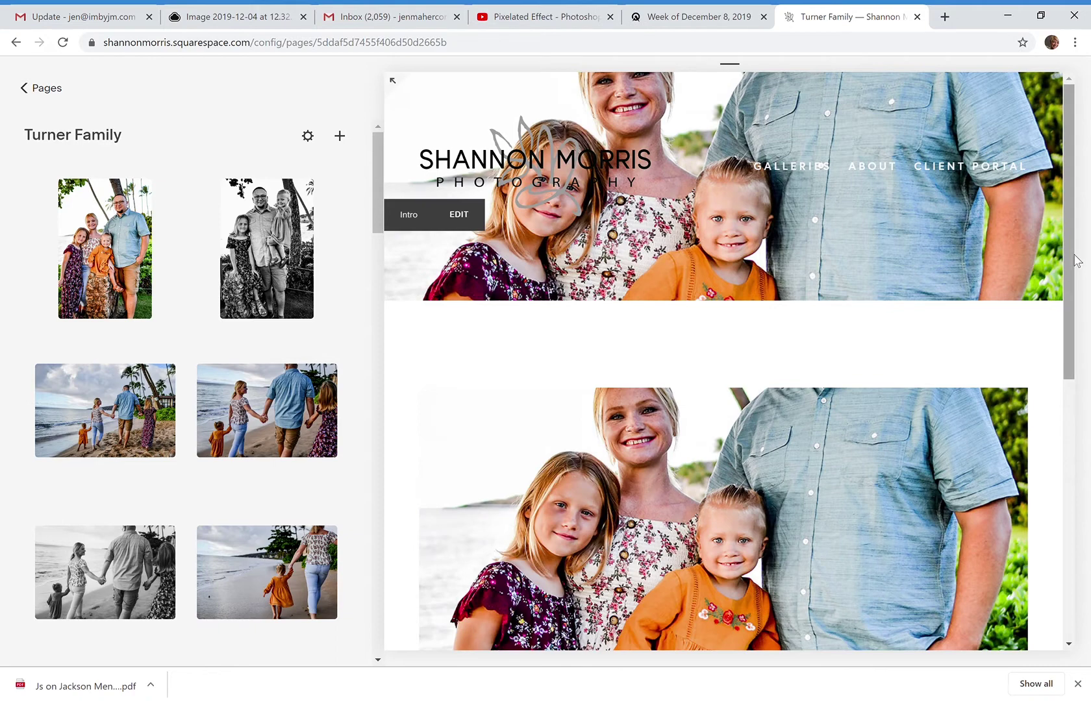
pyautogui.scroll(-4, 1074, 260)
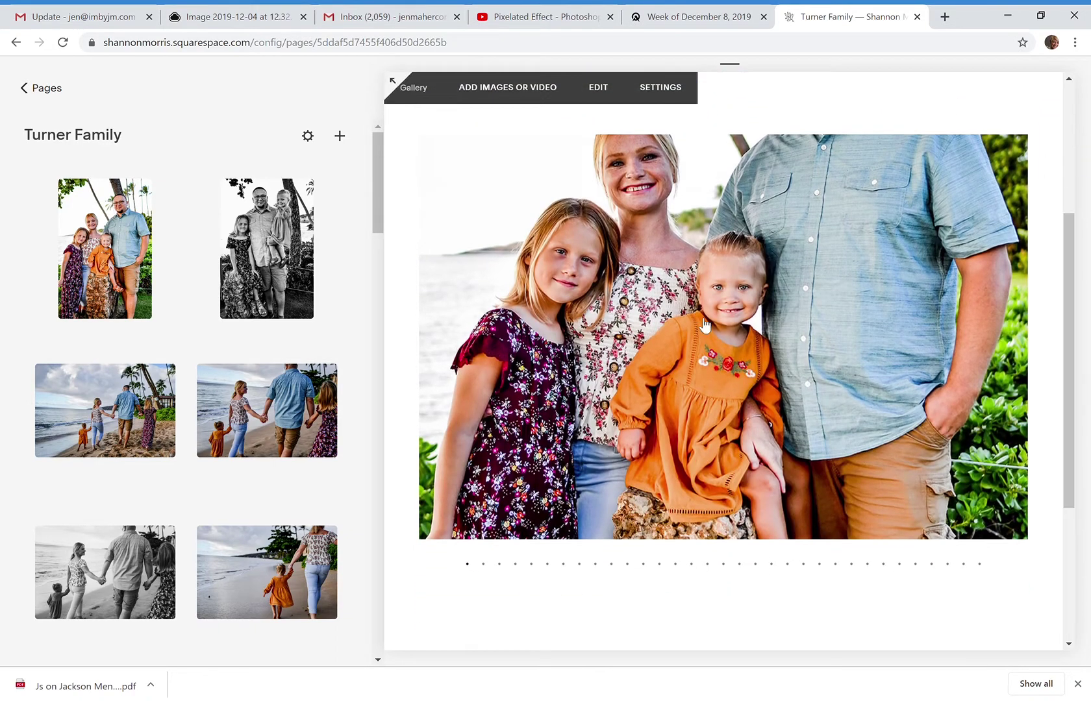
pyautogui.click(41, 90)
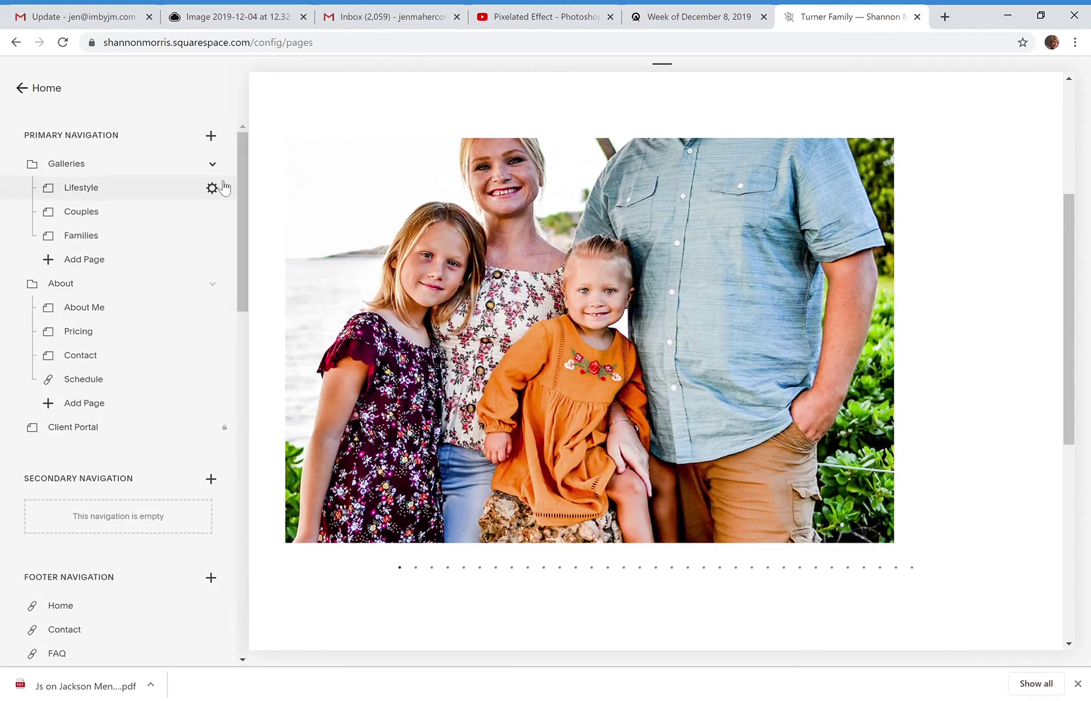
# Step: Go back to the home page via the site logo and scroll to the Featured Galleries banner
pyautogui.moveTo(241, 231); pyautogui.dragTo(241, 360)
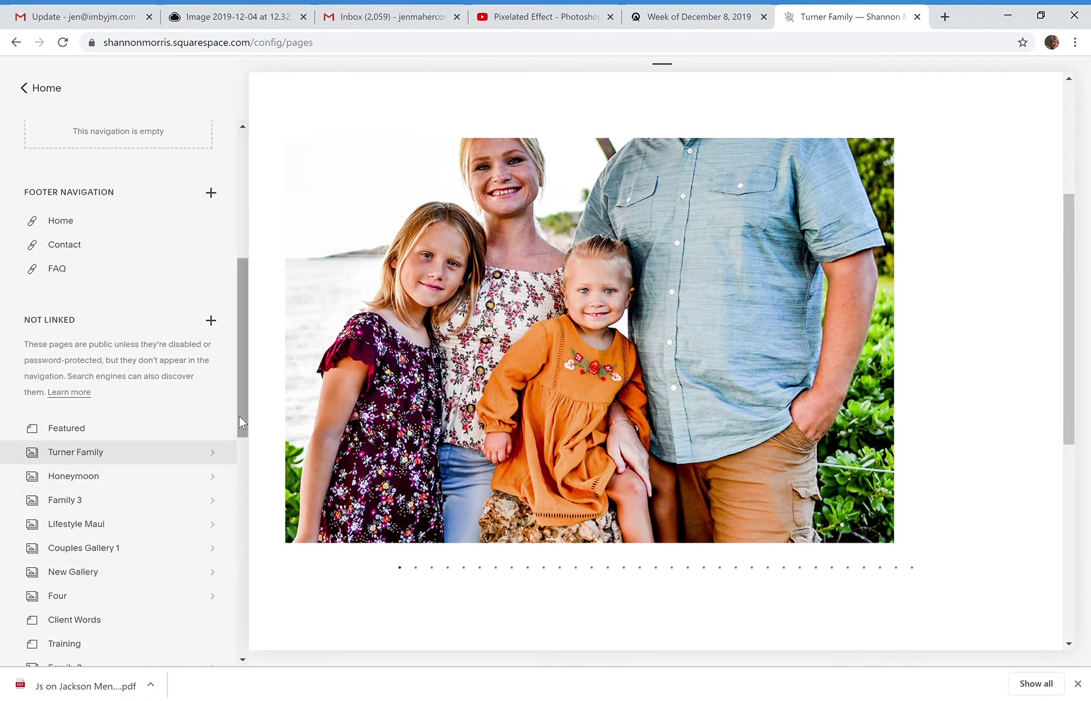
pyautogui.moveTo(239, 416); pyautogui.dragTo(263, 279)
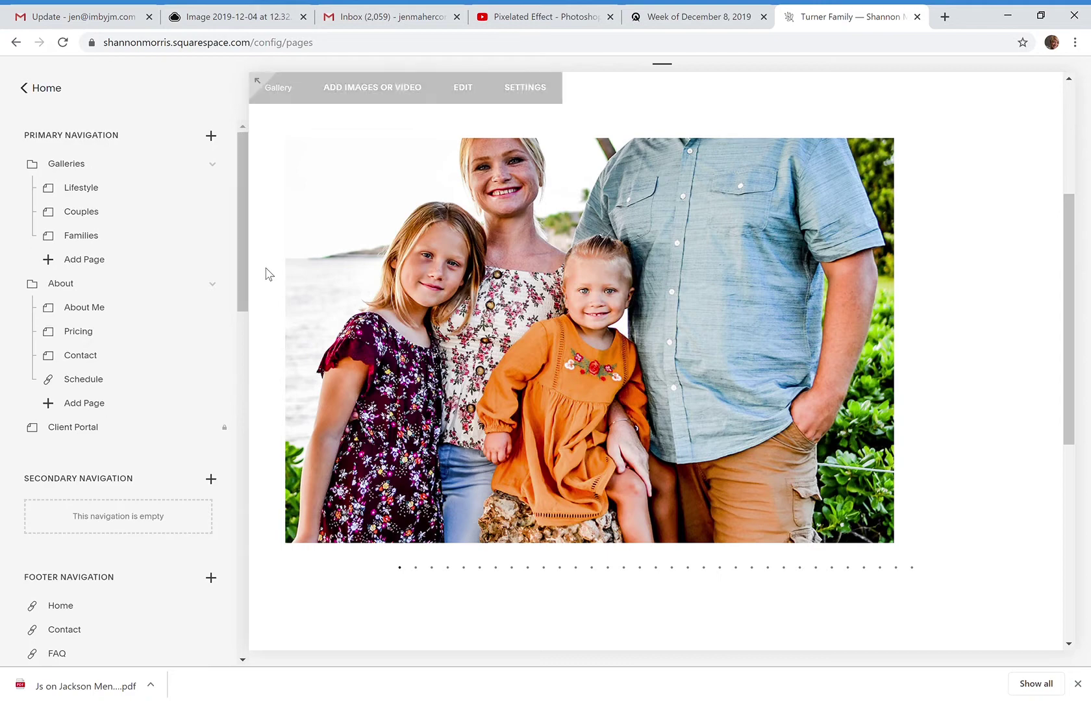
pyautogui.moveTo(1071, 333); pyautogui.dragTo(1069, 224)
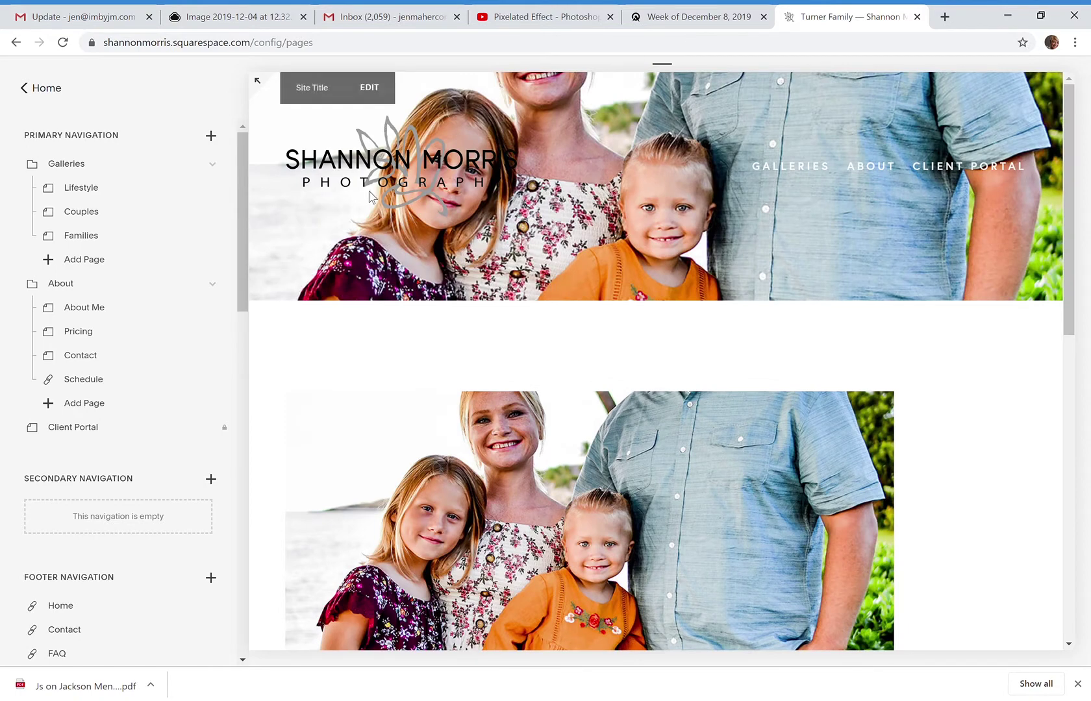
pyautogui.click(396, 176)
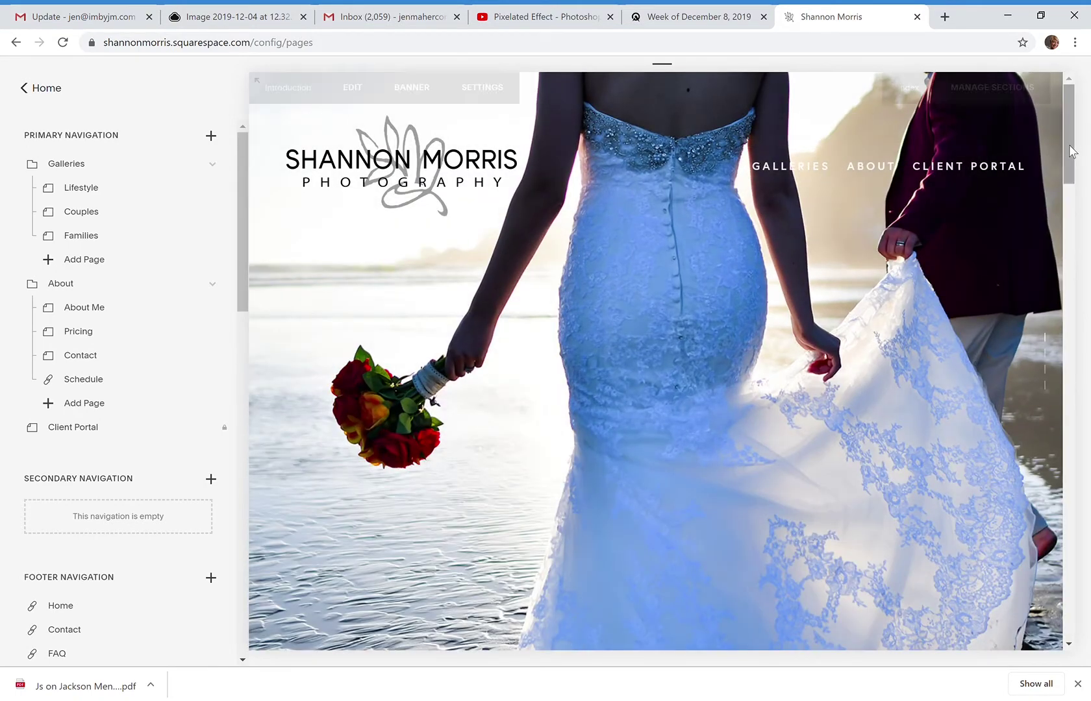
pyautogui.moveTo(1072, 151); pyautogui.dragTo(1074, 301)
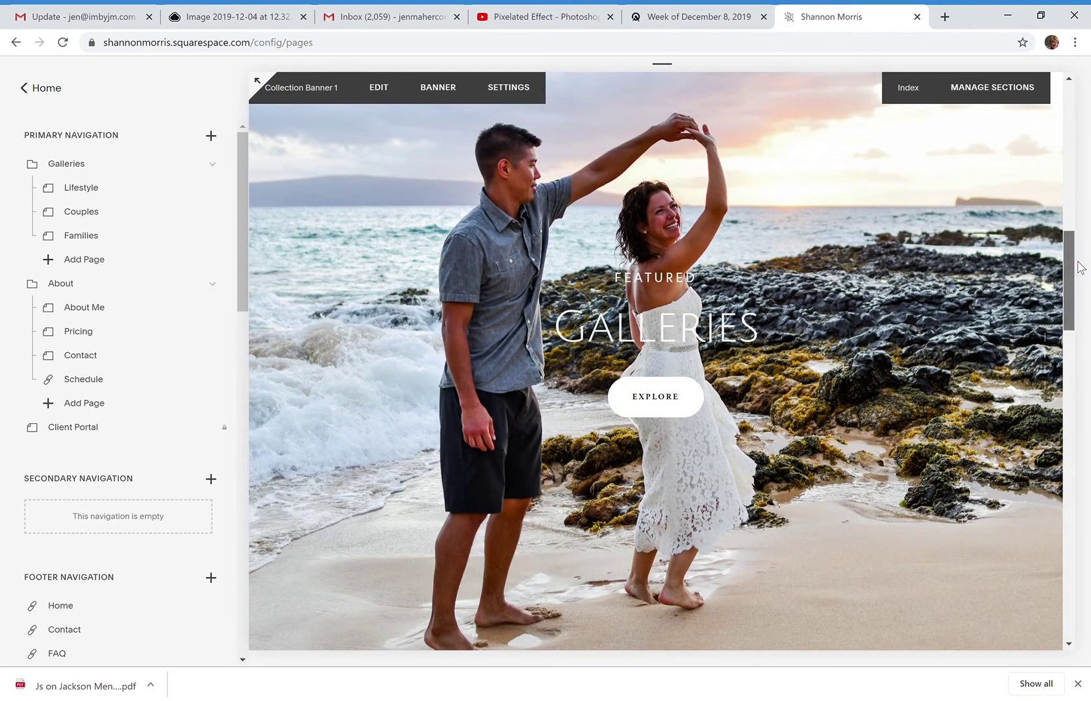
pyautogui.moveTo(1074, 266); pyautogui.dragTo(1079, 151)
# Step: Open the Featured page from the Featured Galleries banner's EXPLORE button
pyautogui.moveTo(797, 170)
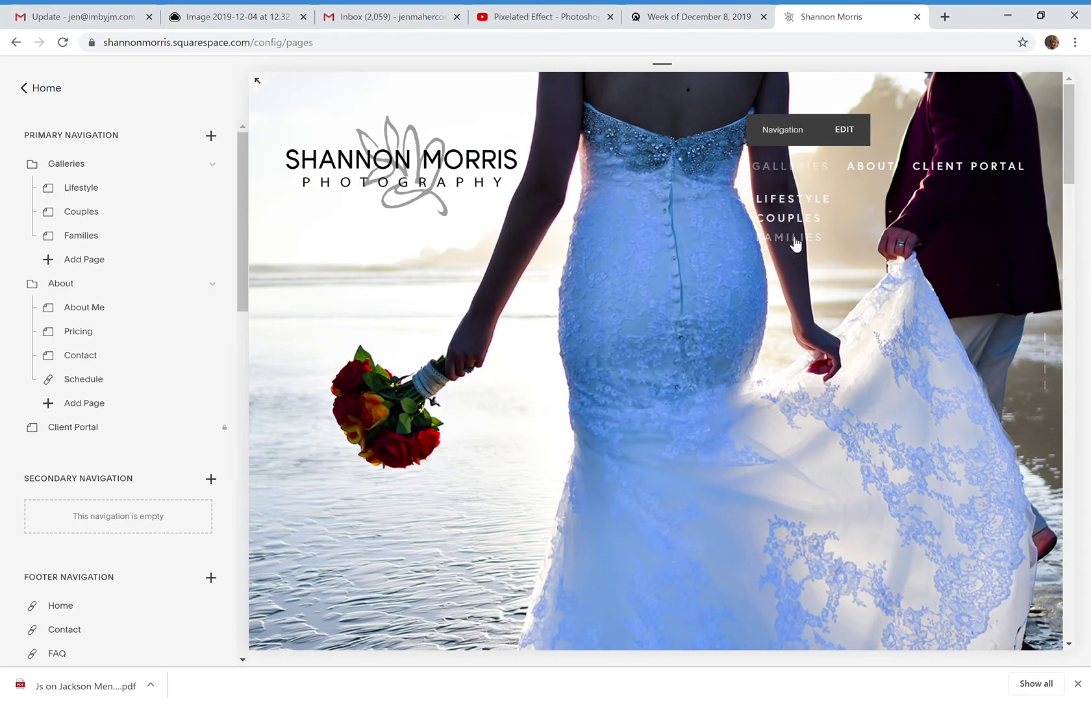
pyautogui.moveTo(1071, 184); pyautogui.dragTo(1075, 309)
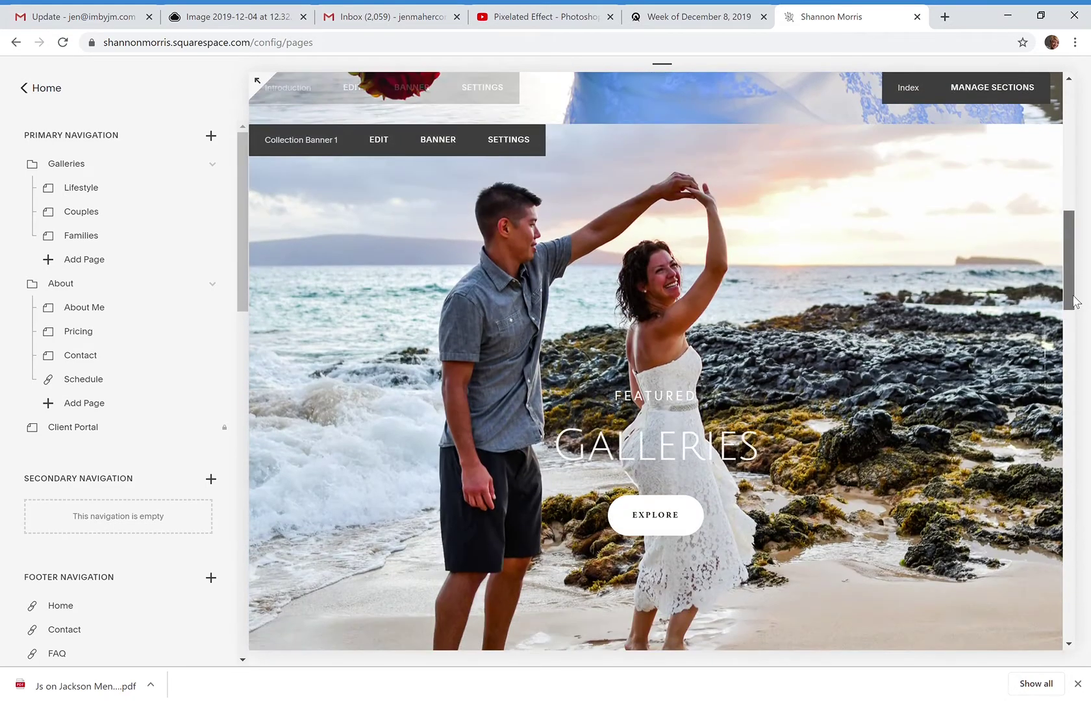
pyautogui.click(656, 515)
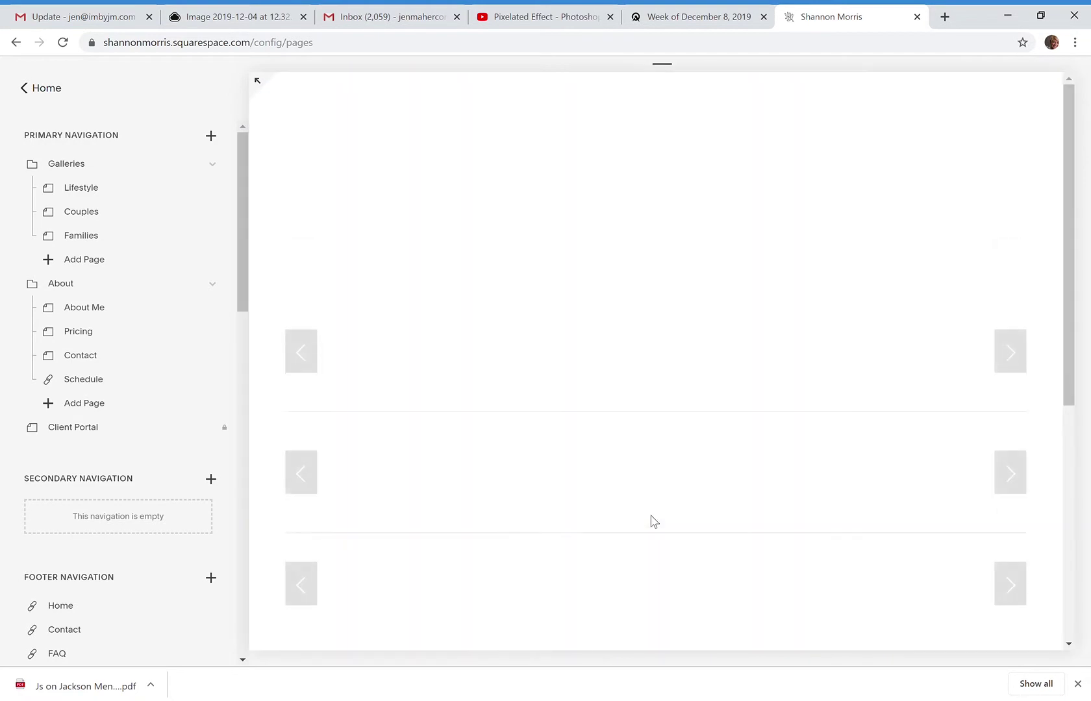
pyautogui.moveTo(1069, 231); pyautogui.dragTo(1089, 269)
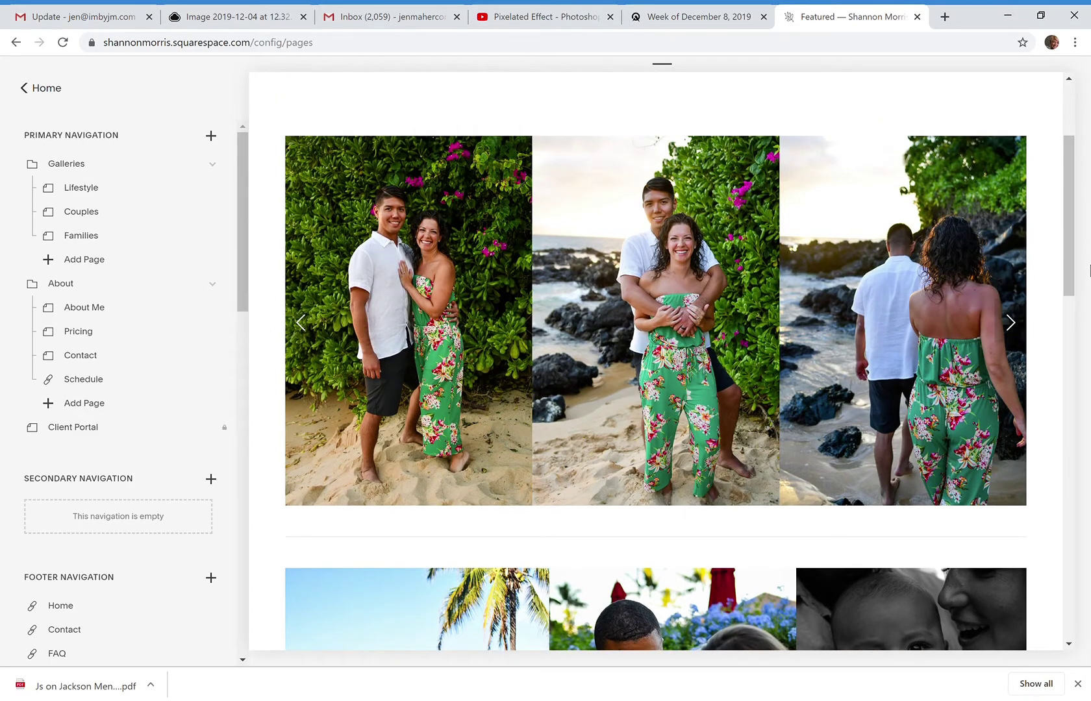
# Step: Advance the couple-photo carousel six times to the seated couple photos, then return to the top
pyautogui.click(1011, 325)
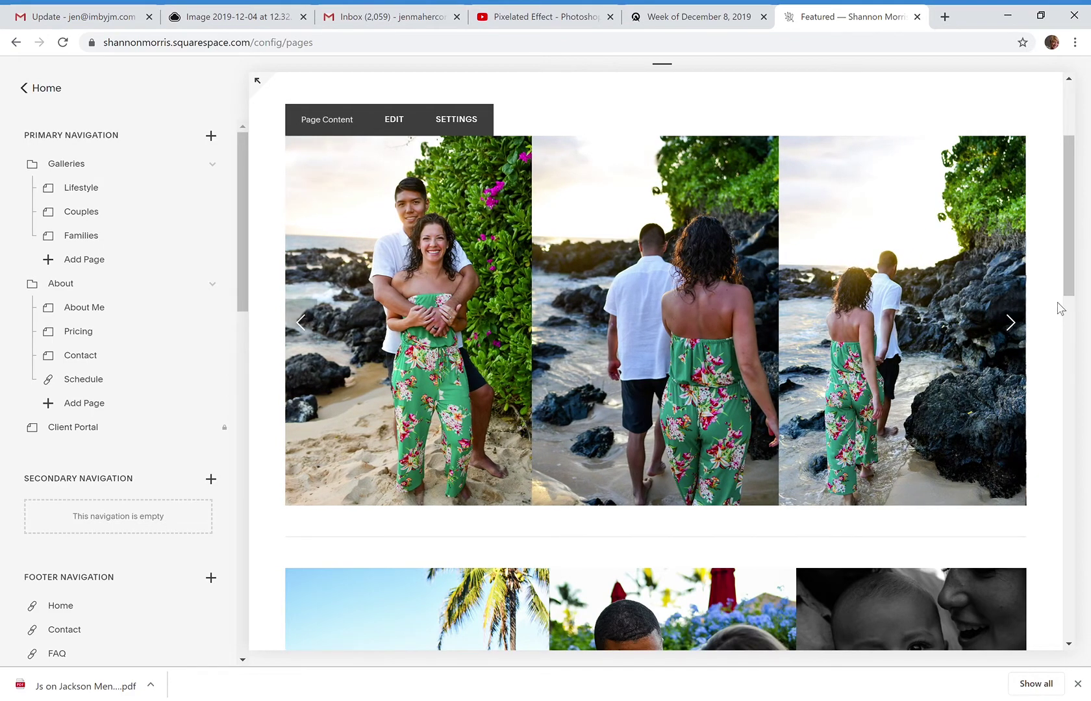
pyautogui.click(1011, 324)
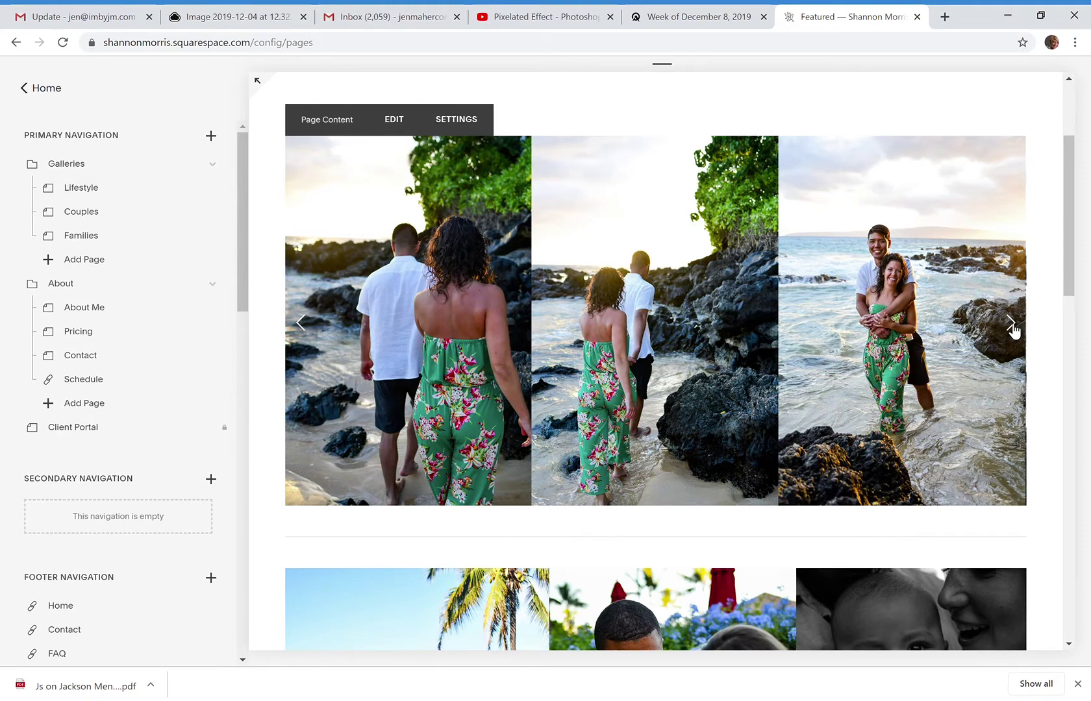
pyautogui.click(1012, 325)
pyautogui.click(1011, 324)
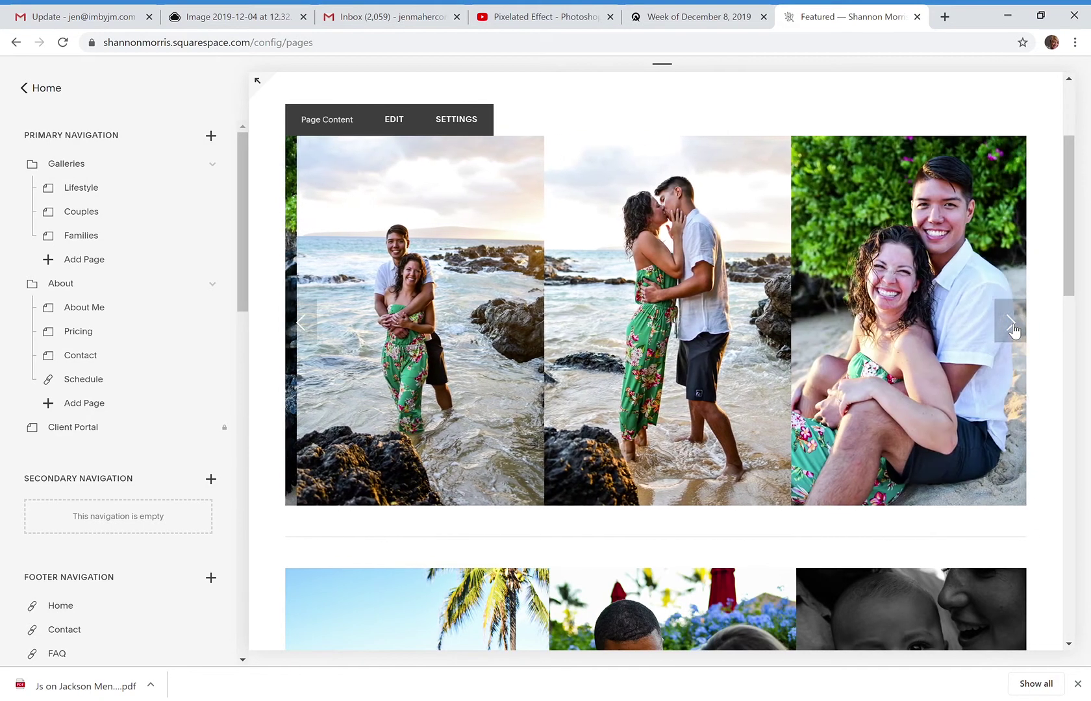
pyautogui.click(1012, 325)
pyautogui.click(1011, 325)
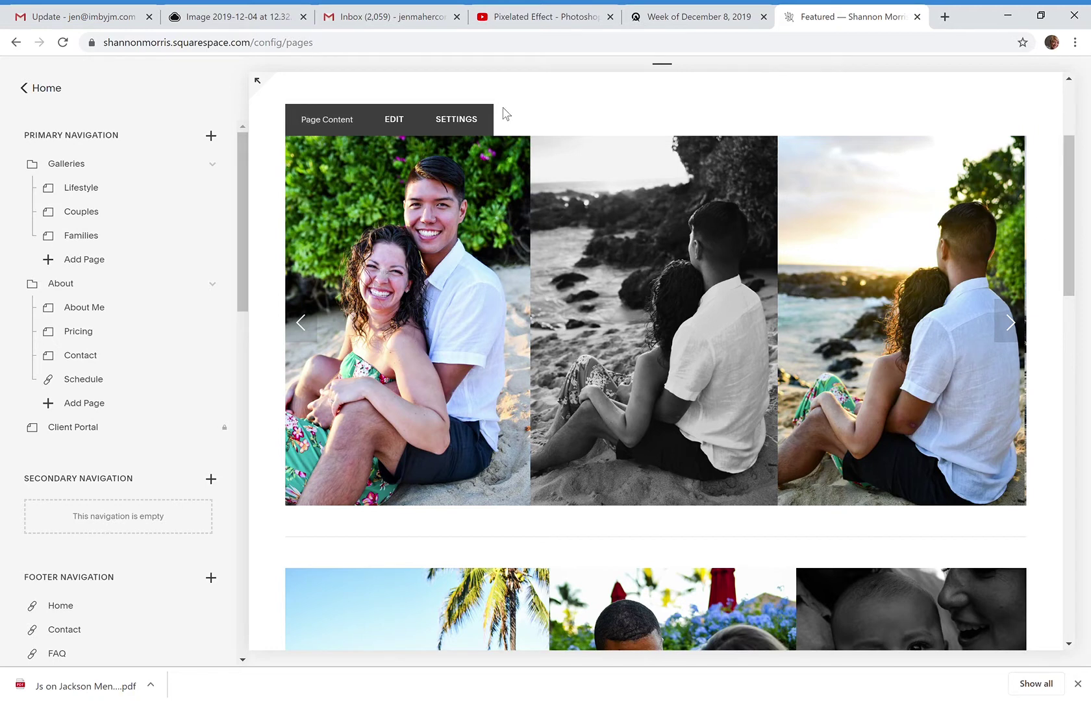
pyautogui.moveTo(1070, 241); pyautogui.dragTo(1078, 92)
pyautogui.moveTo(783, 174)
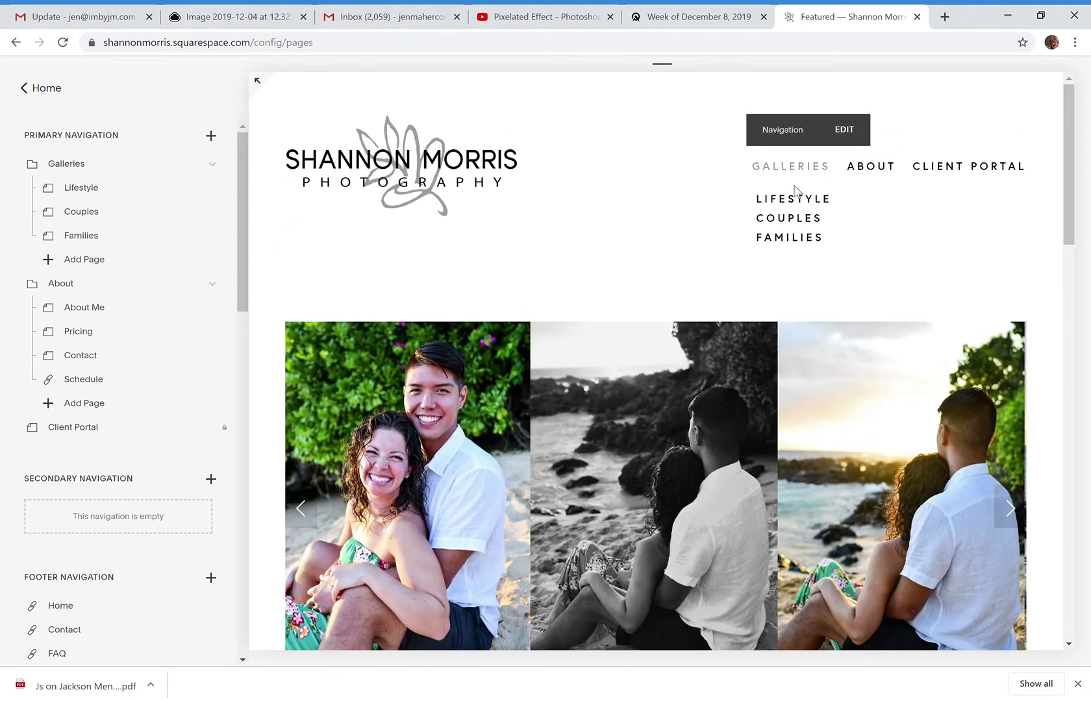
# Step: Open COUPLES from the Galleries menu and look over its grid of beach wedding photos
pyautogui.click(791, 221)
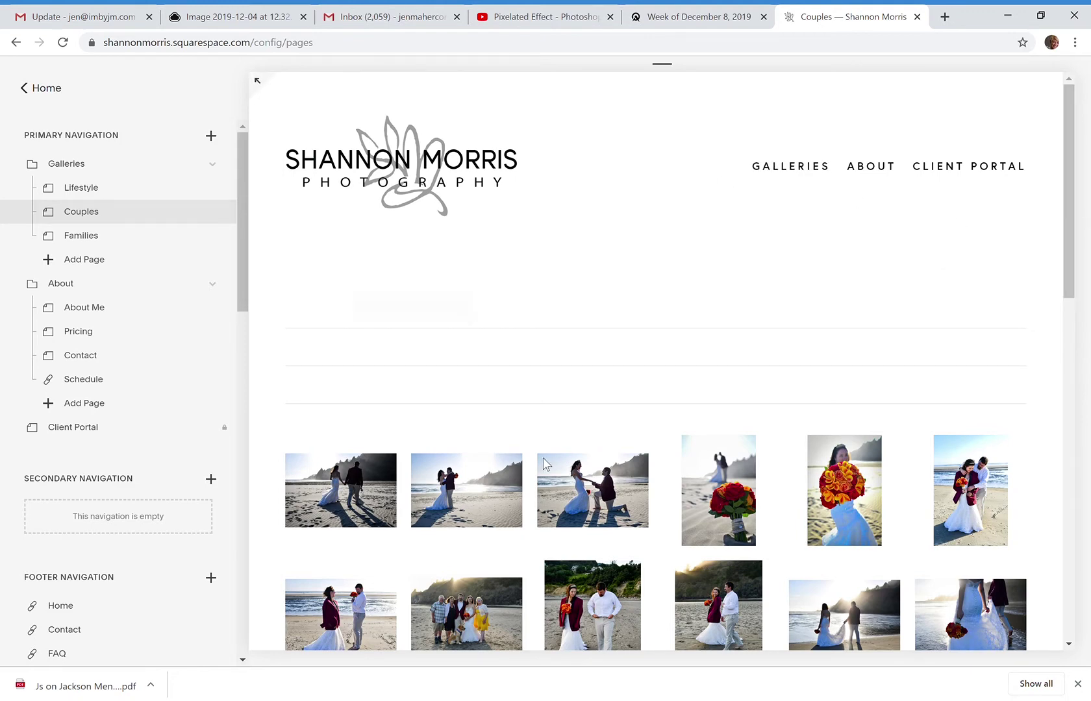
pyautogui.moveTo(423, 488)
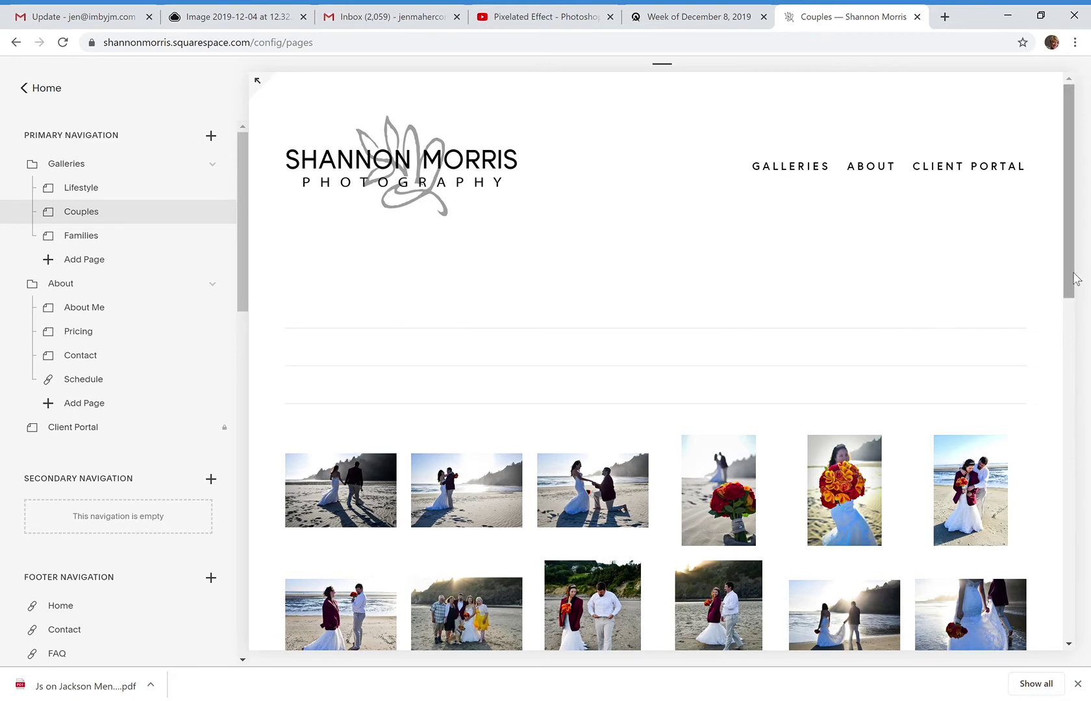
pyautogui.moveTo(1072, 274); pyautogui.dragTo(1089, 202)
pyautogui.moveTo(381, 323)
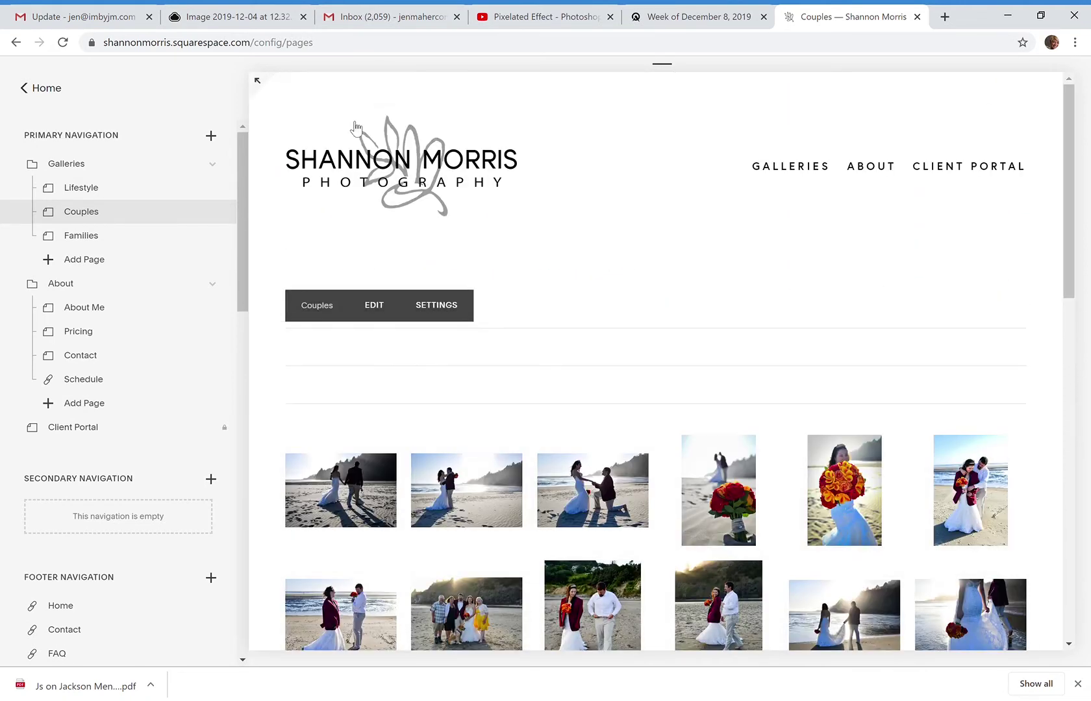
# Step: Delete both empty divider Line blocks above the Couples gallery
pyautogui.click(377, 313)
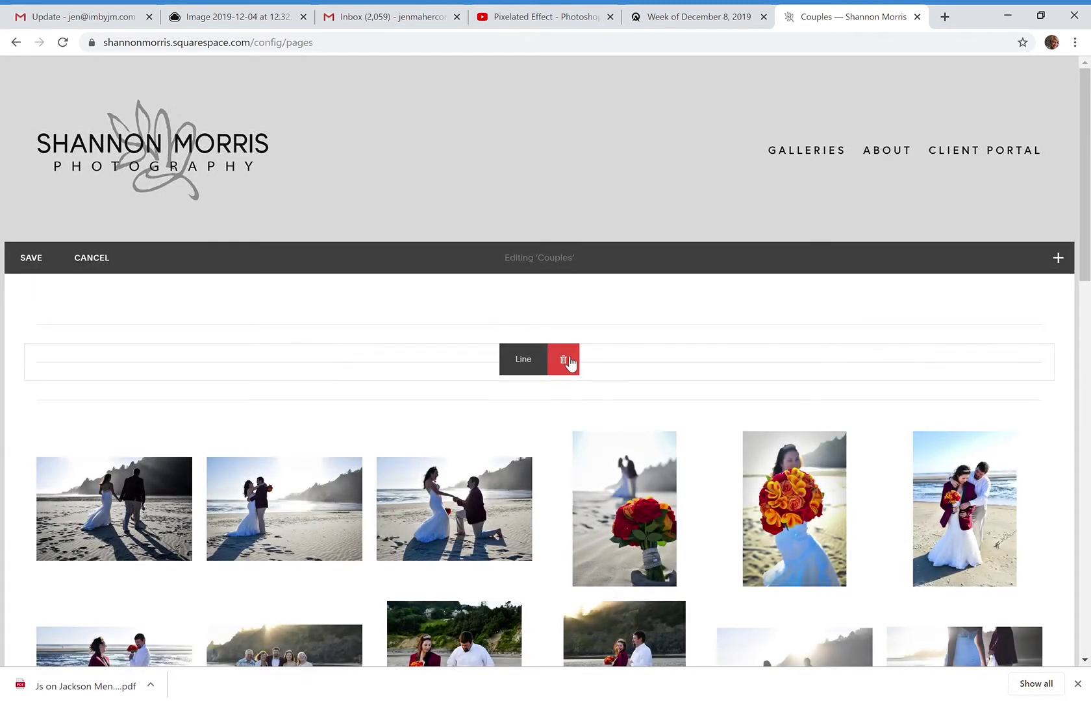
pyautogui.click(562, 361)
pyautogui.click(628, 400)
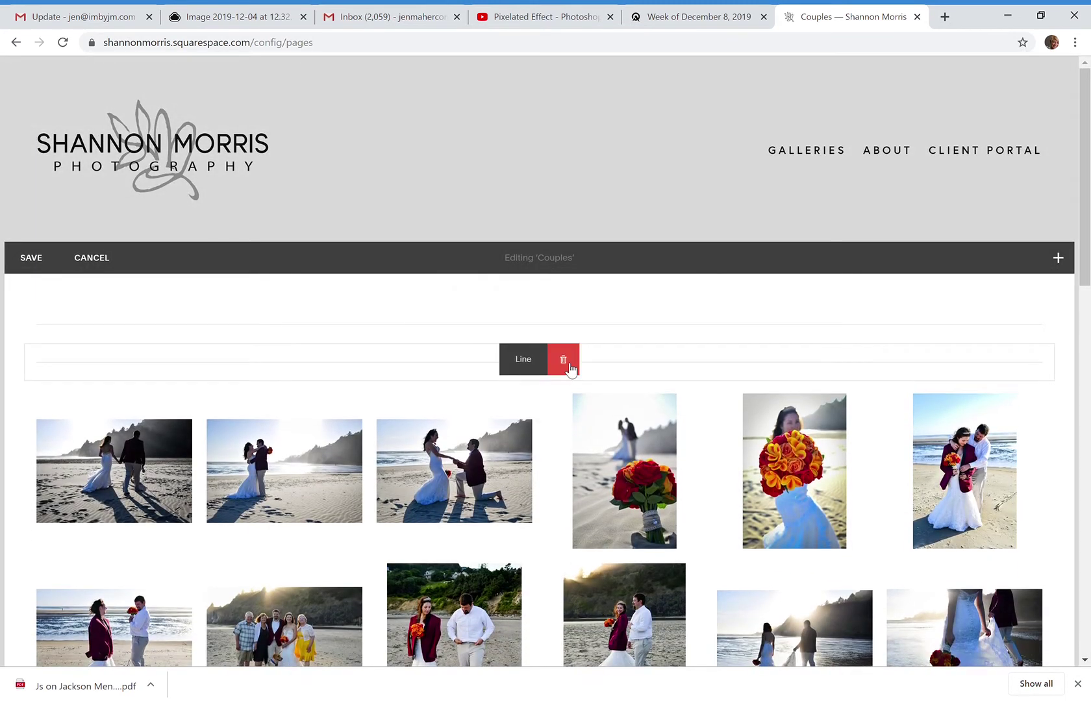
pyautogui.click(562, 361)
pyautogui.click(628, 405)
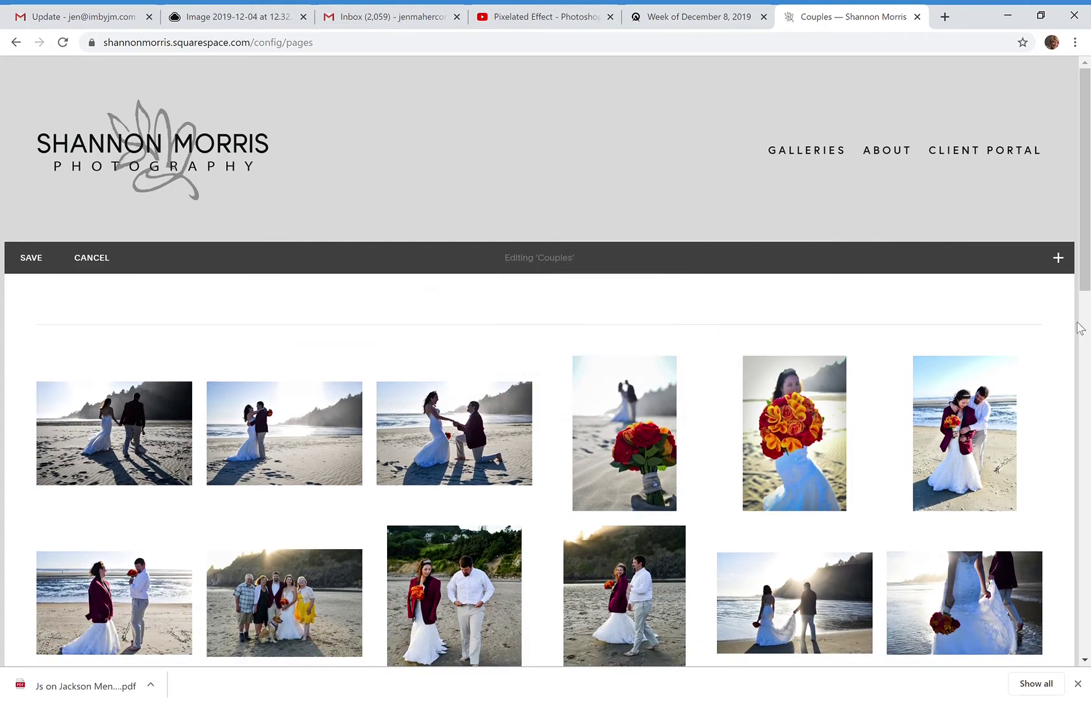
# Step: Save the edited Couples page and exit editing
pyautogui.moveTo(1088, 275); pyautogui.dragTo(1086, 352)
pyautogui.moveTo(502, 255)
pyautogui.click(537, 167)
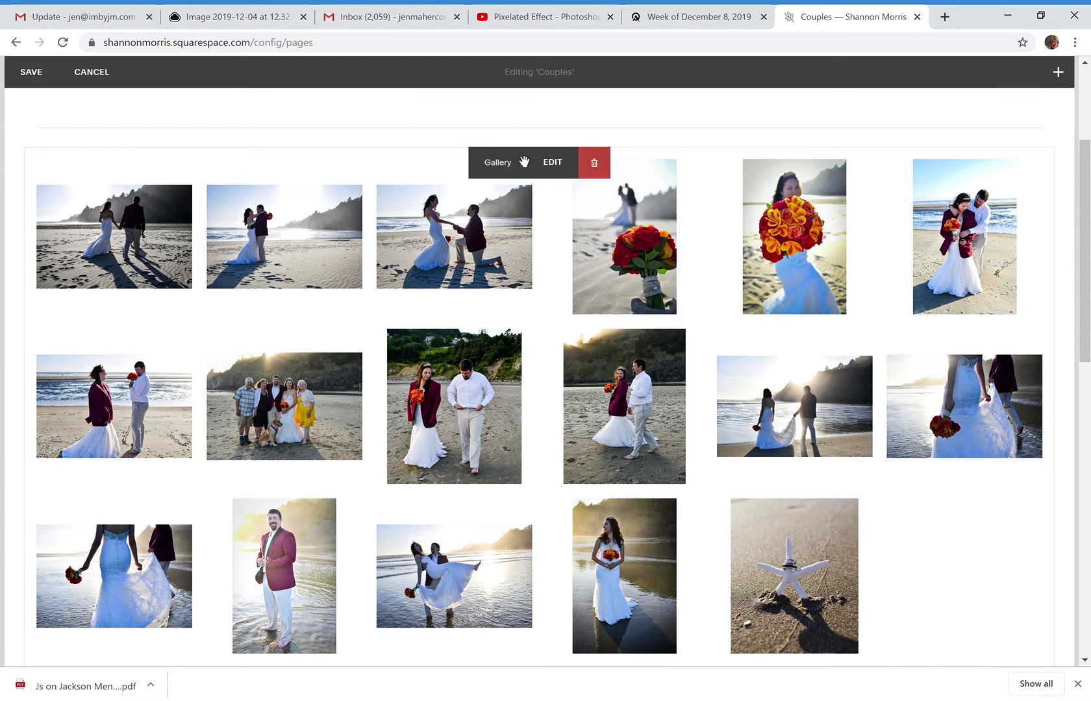
pyautogui.click(32, 79)
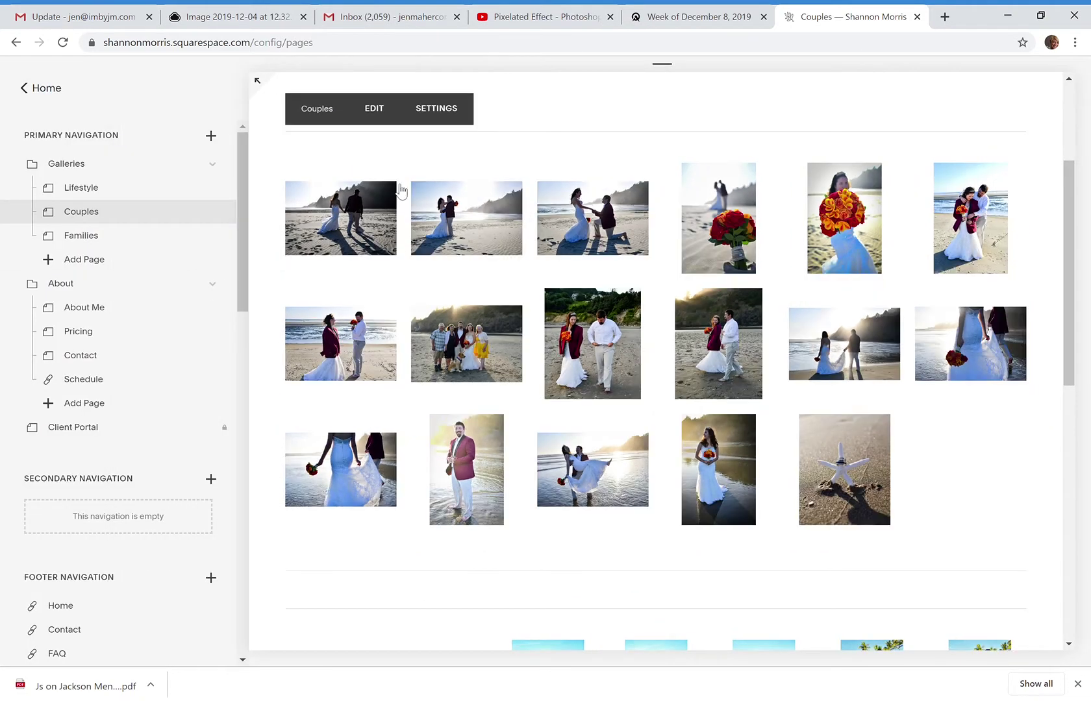
pyautogui.click(352, 224)
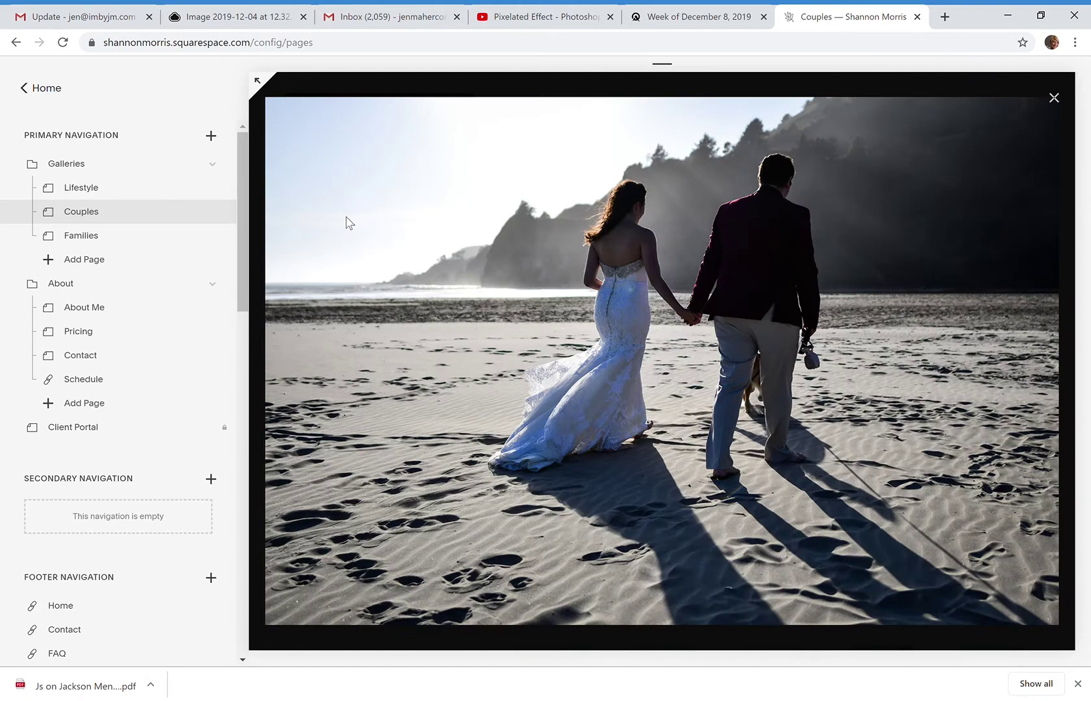
pyautogui.click(1052, 371)
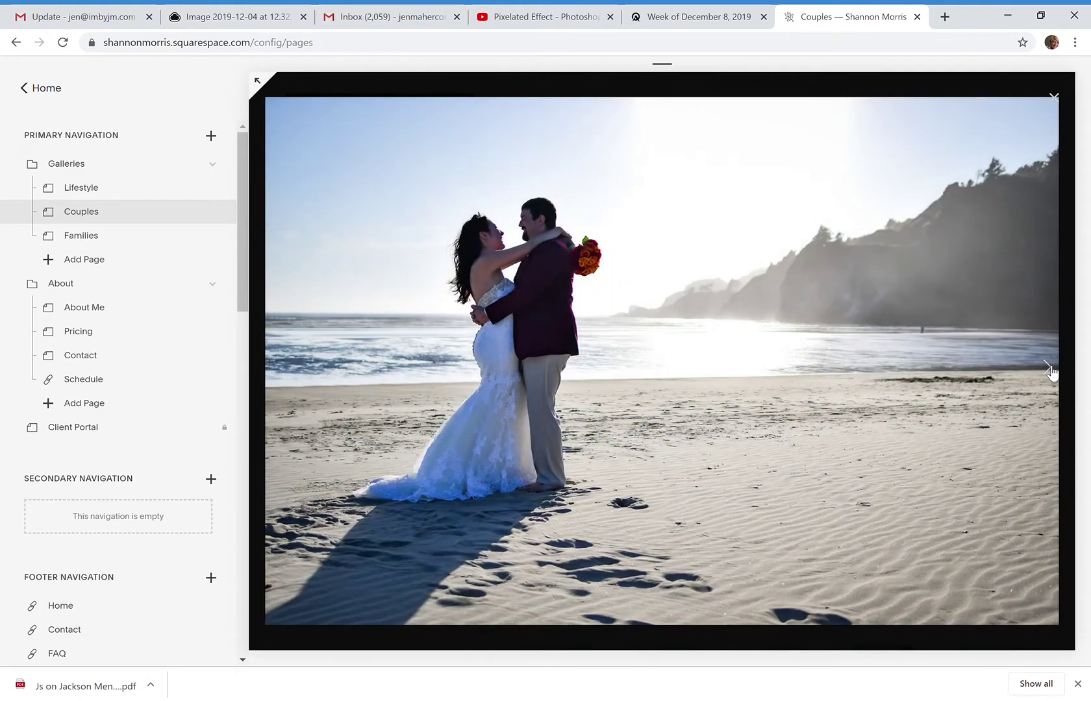
pyautogui.click(1052, 371)
pyautogui.click(1052, 371)
pyautogui.click(1049, 371)
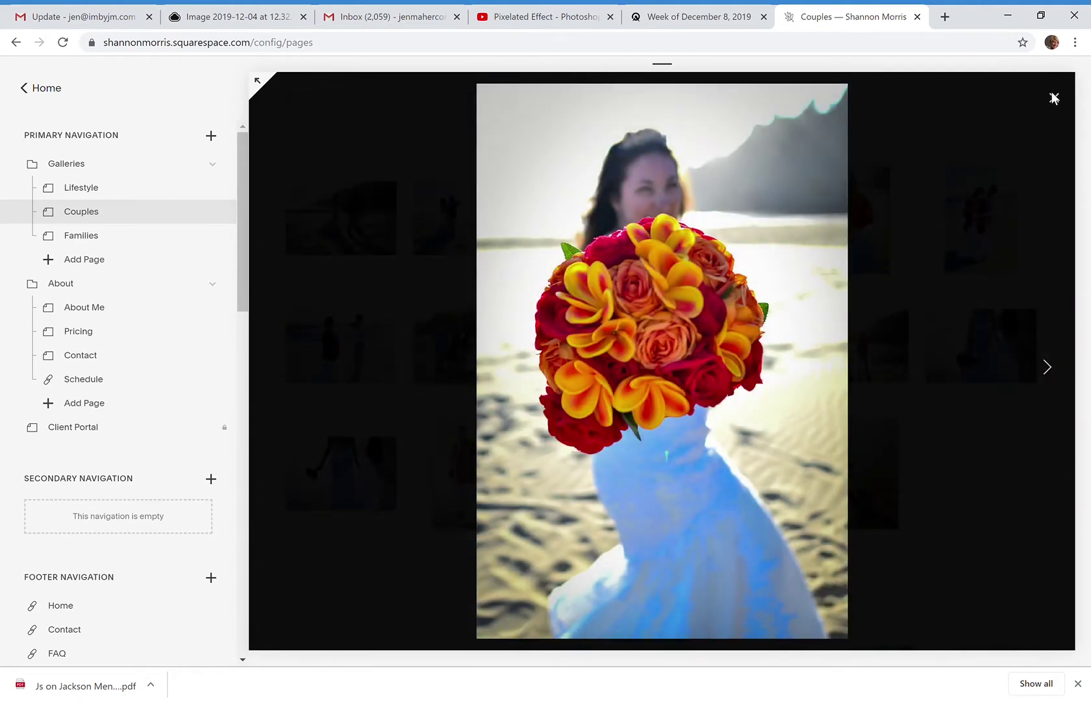
pyautogui.click(1054, 99)
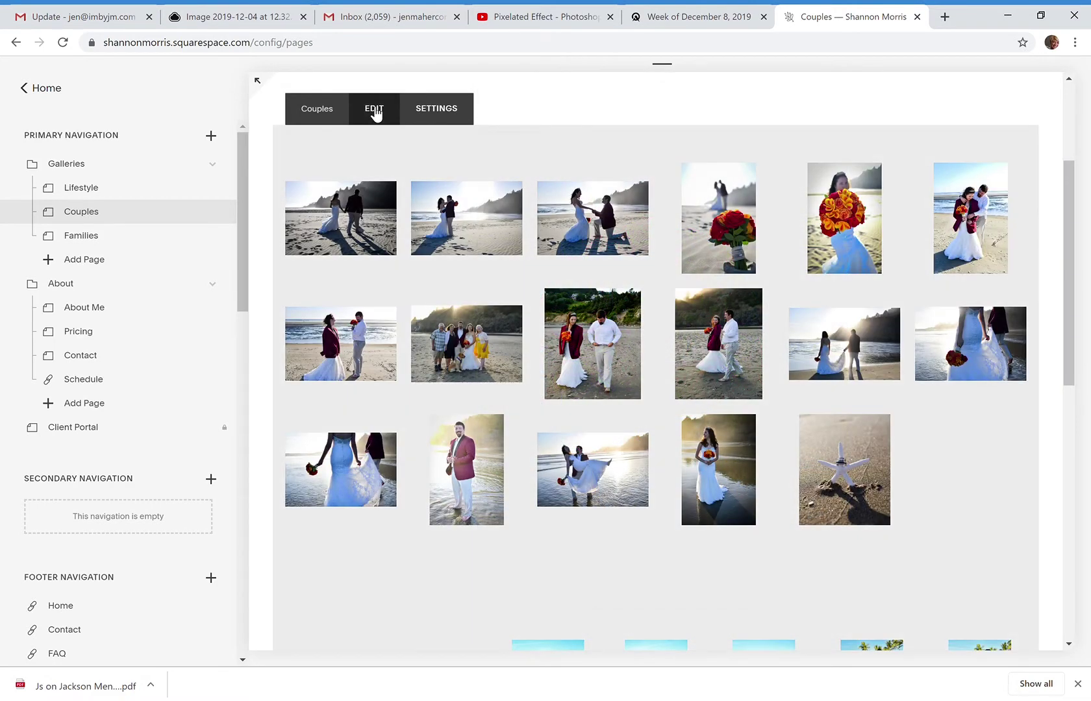
pyautogui.click(373, 111)
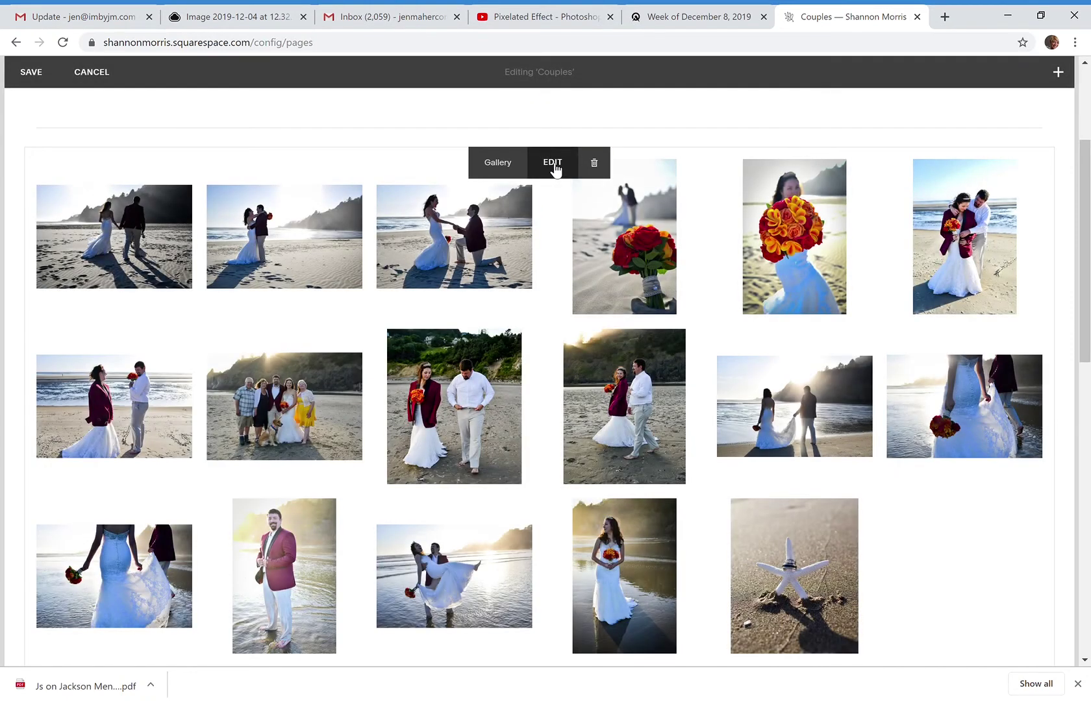
# Step: Open the gallery block's Design tab, showing grid layout, 1:1 ratio, 6 per row, padding 20
pyautogui.click(554, 163)
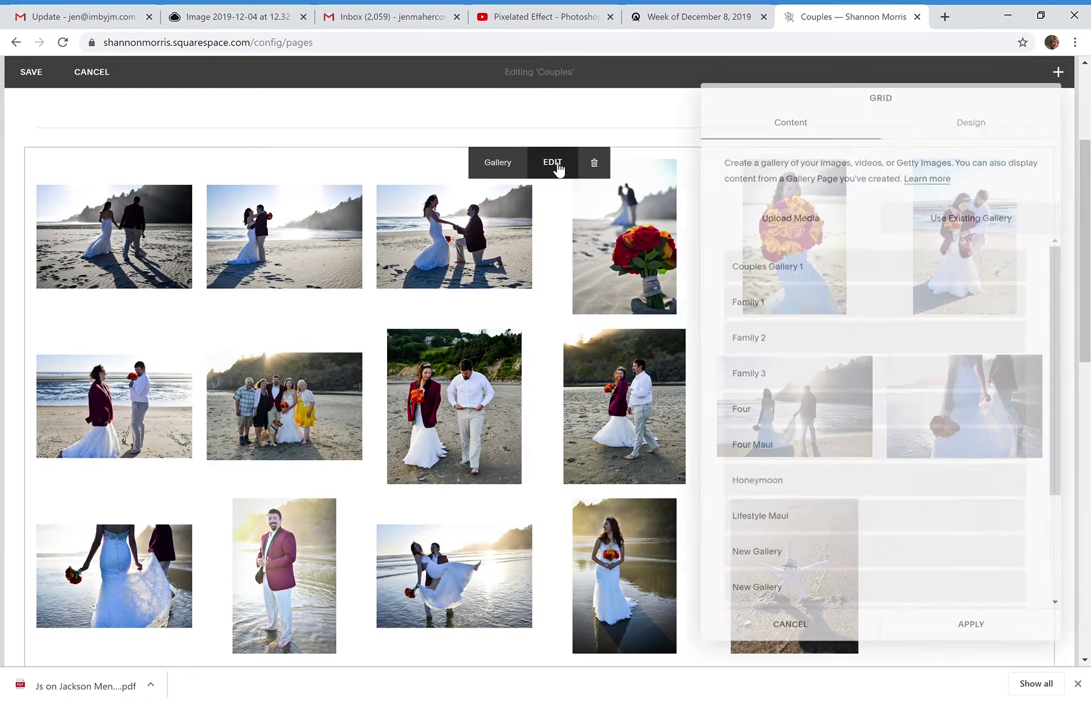
pyautogui.click(902, 129)
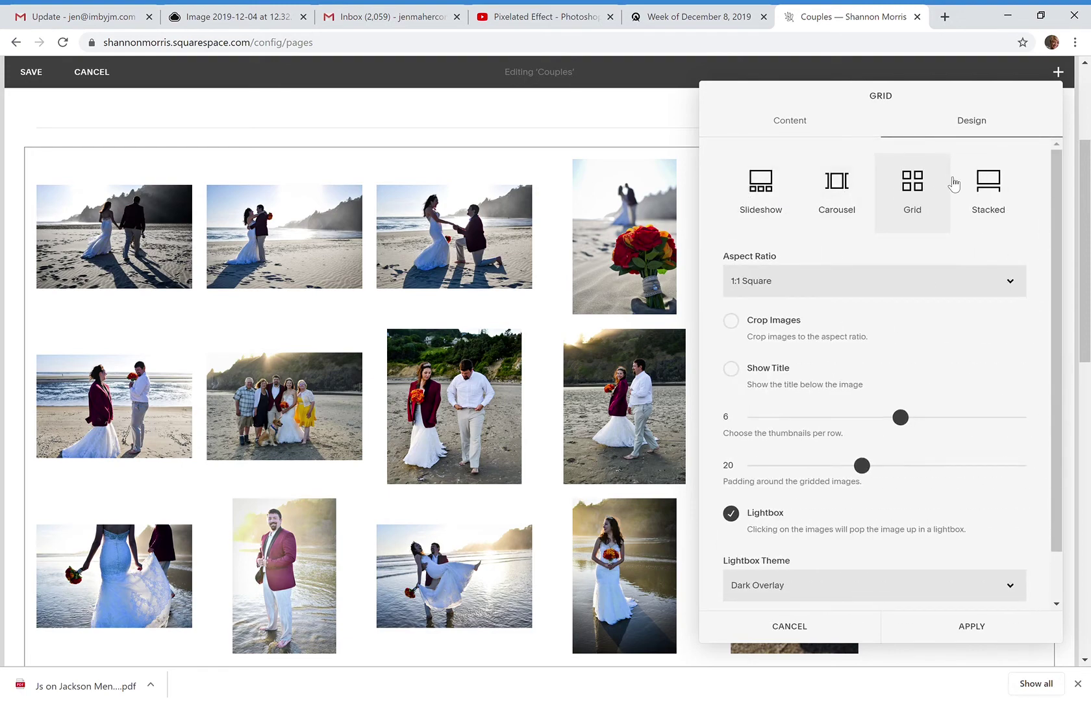
# Step: Switch the Couples gallery to the Slideshow layout and review it on the page
pyautogui.click(768, 191)
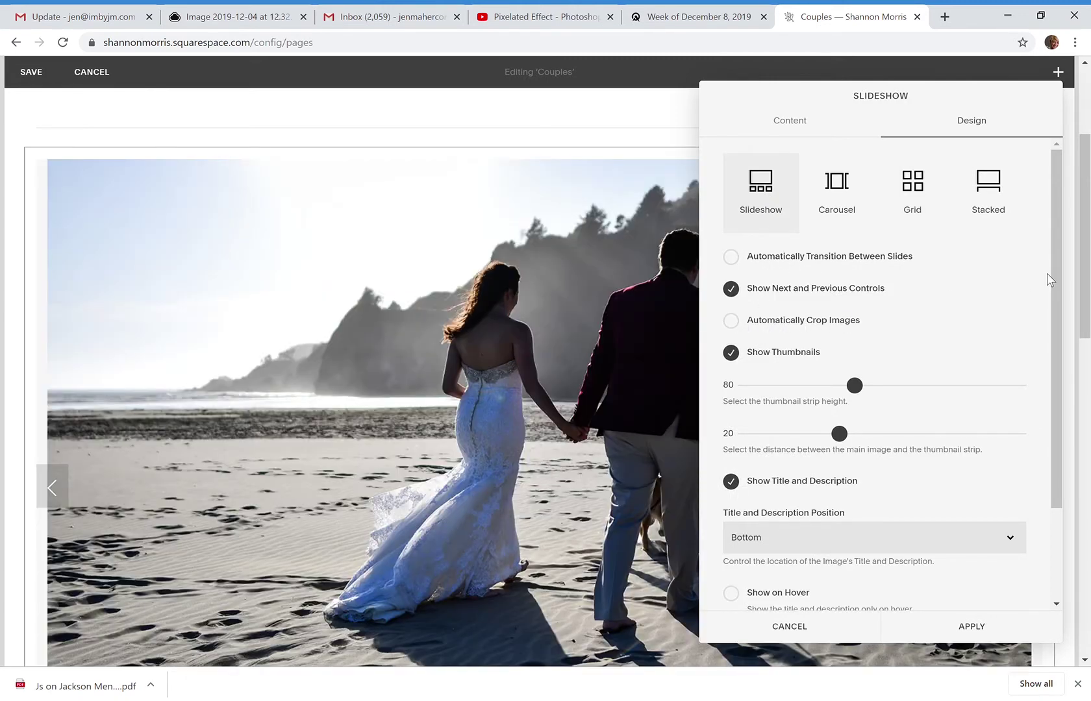
pyautogui.moveTo(1083, 291); pyautogui.dragTo(1085, 331)
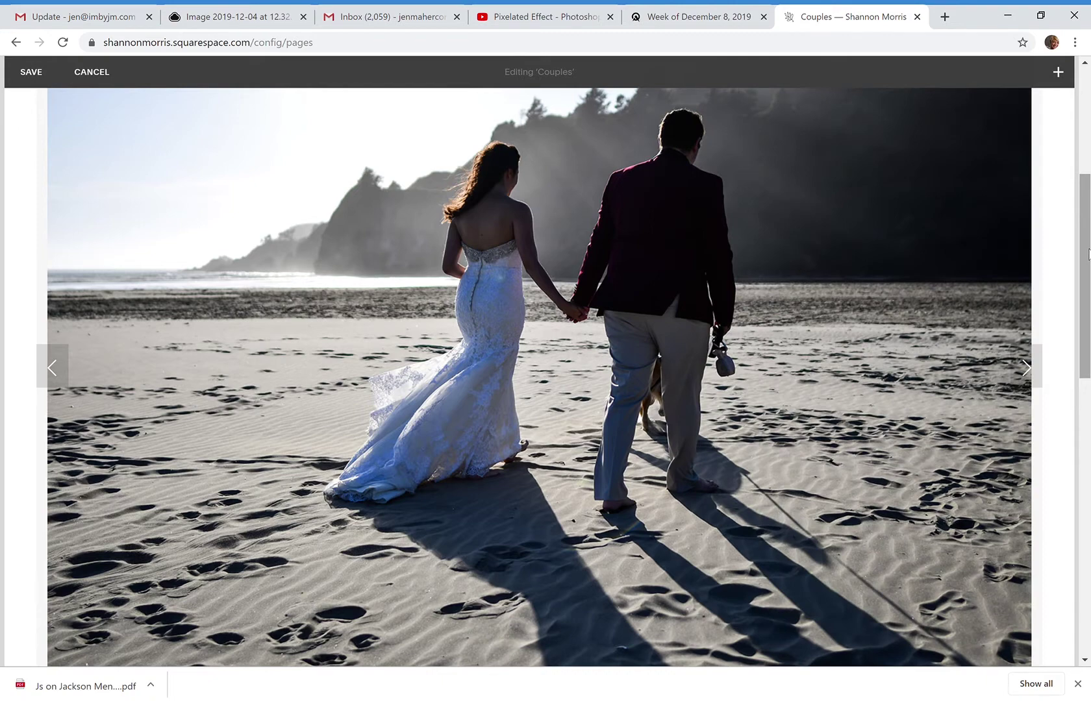
pyautogui.moveTo(1085, 246); pyautogui.dragTo(1083, 356)
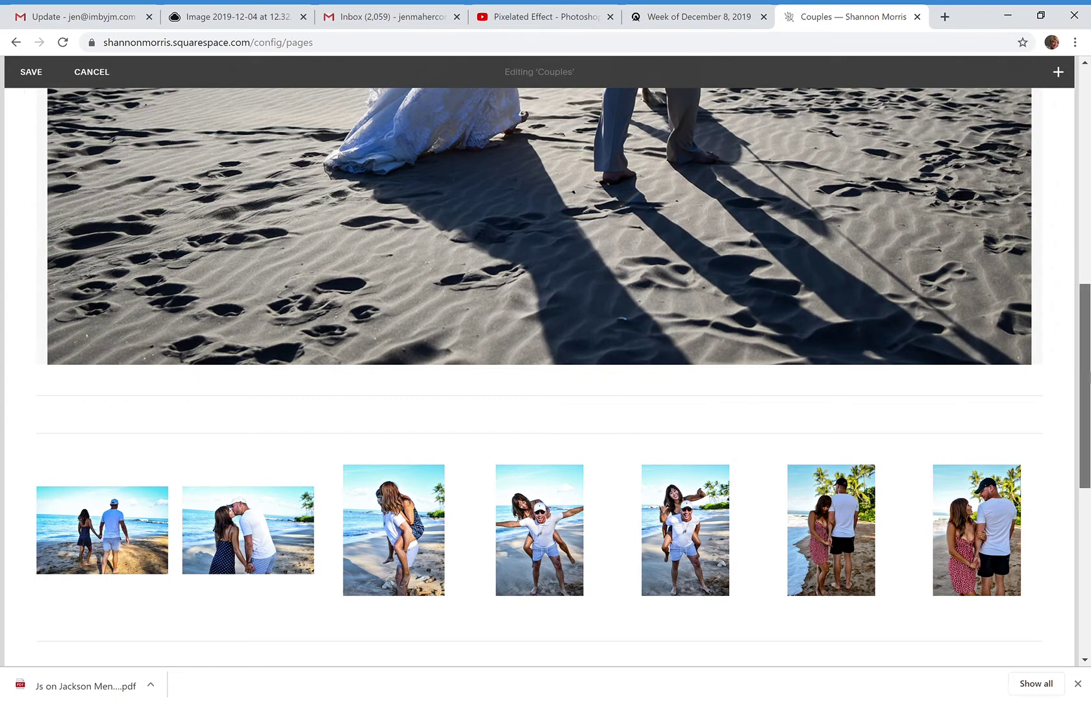
pyautogui.scroll(1, 1079, 262)
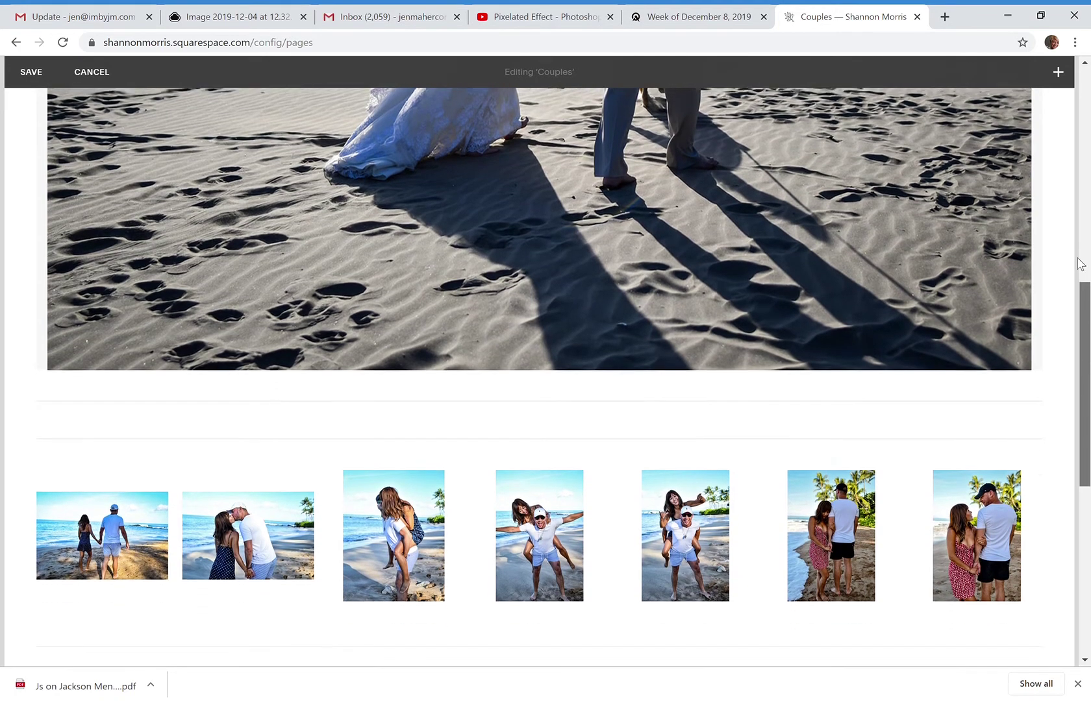
pyautogui.scroll(8, 1079, 263)
pyautogui.moveTo(556, 257)
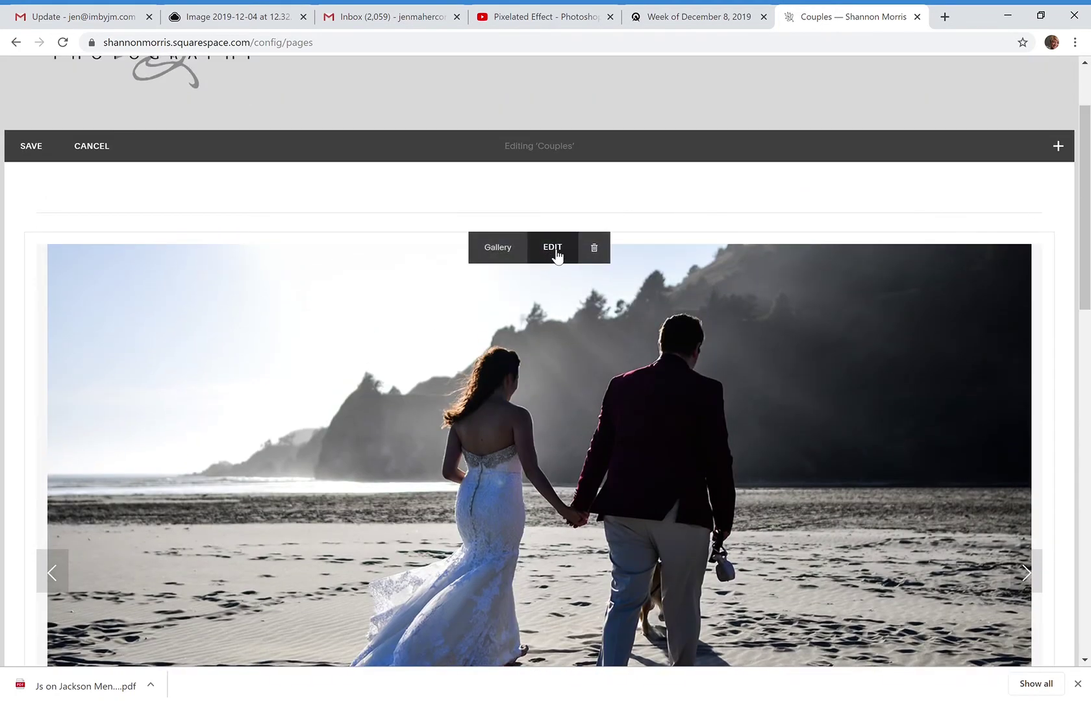
pyautogui.click(552, 247)
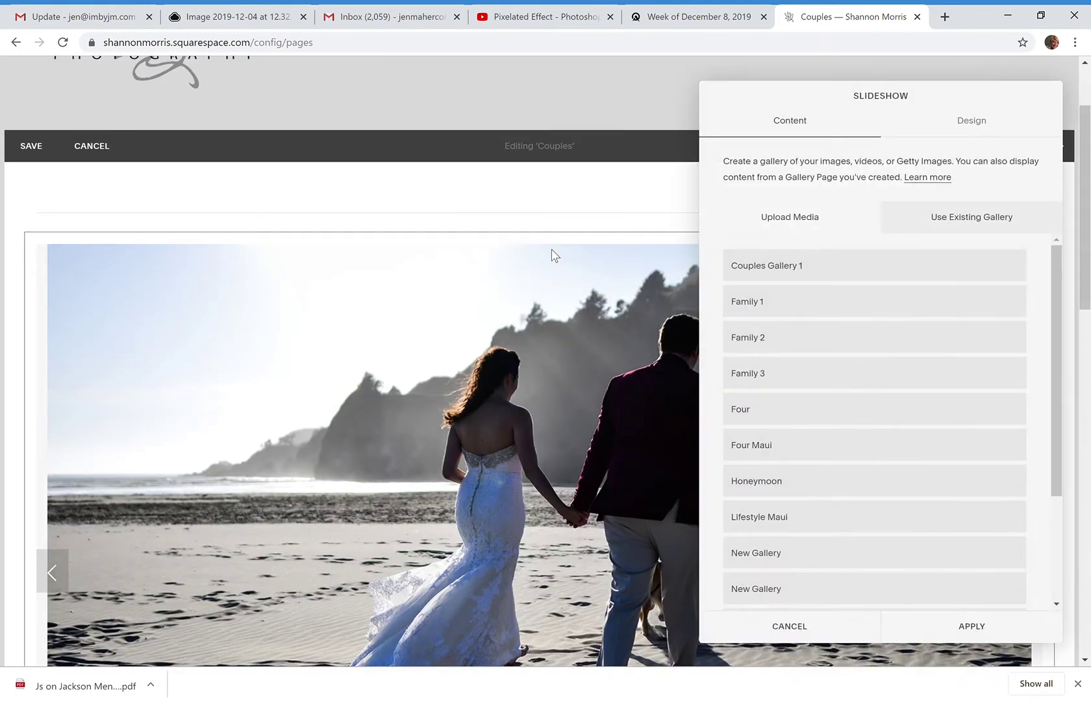
# Step: Toggle the slideshow's Show Thumbnails off and back on, keeping the thumbnail strip beneath the image
pyautogui.click(904, 134)
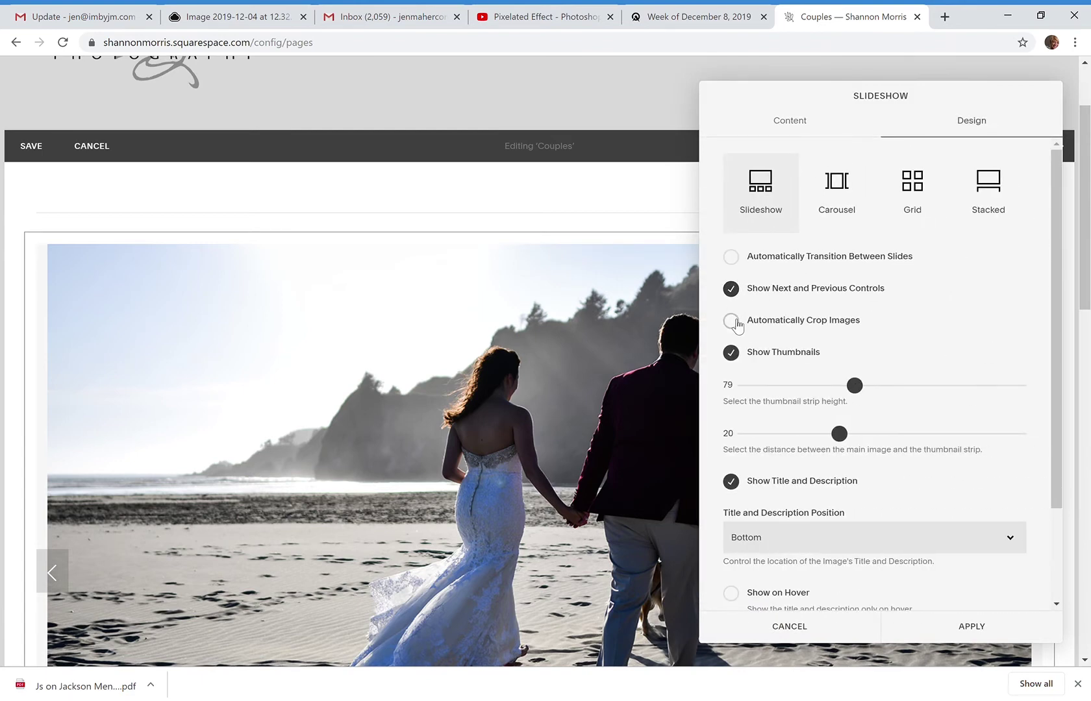
pyautogui.click(731, 352)
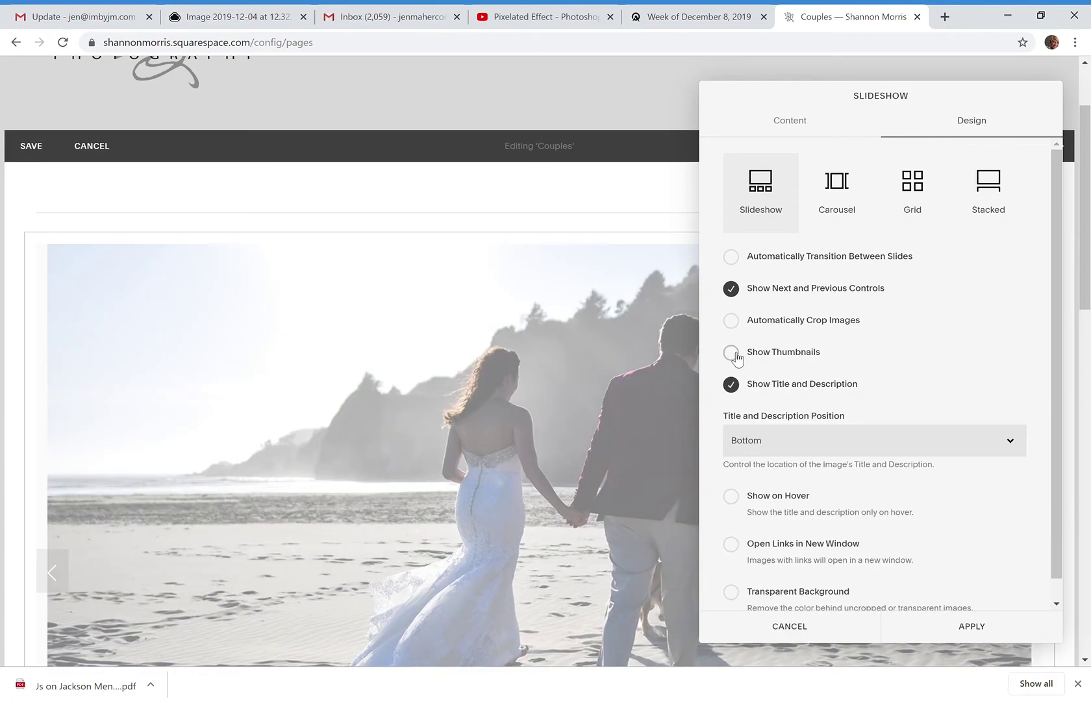
pyautogui.click(731, 352)
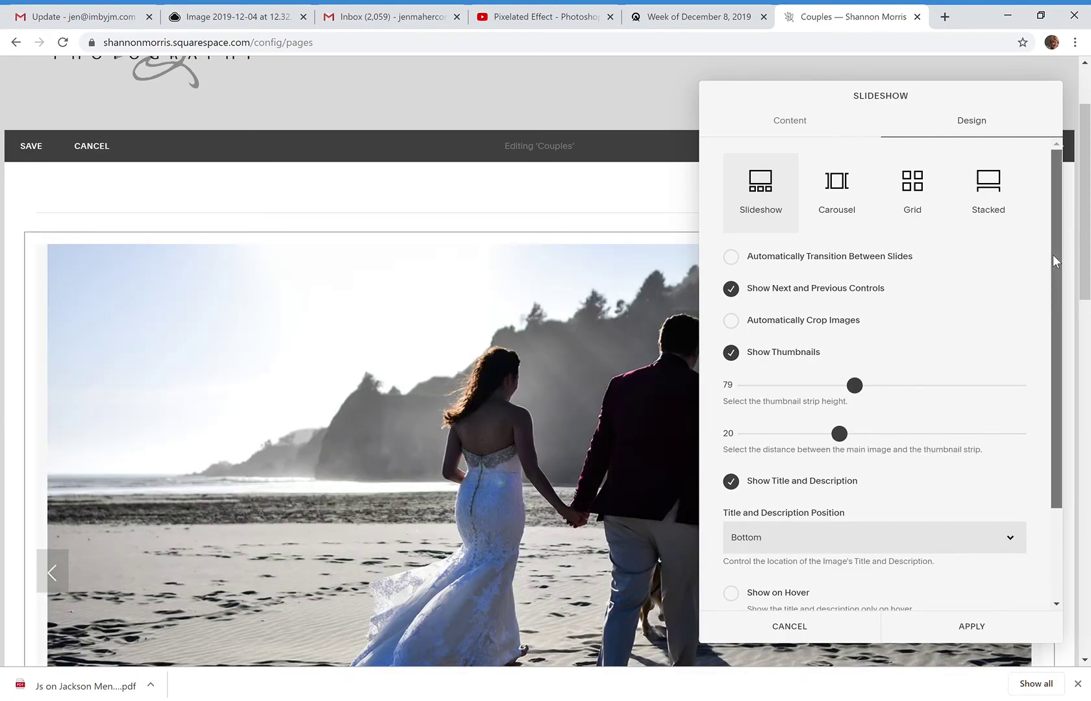
pyautogui.scroll(-5, 1084, 273)
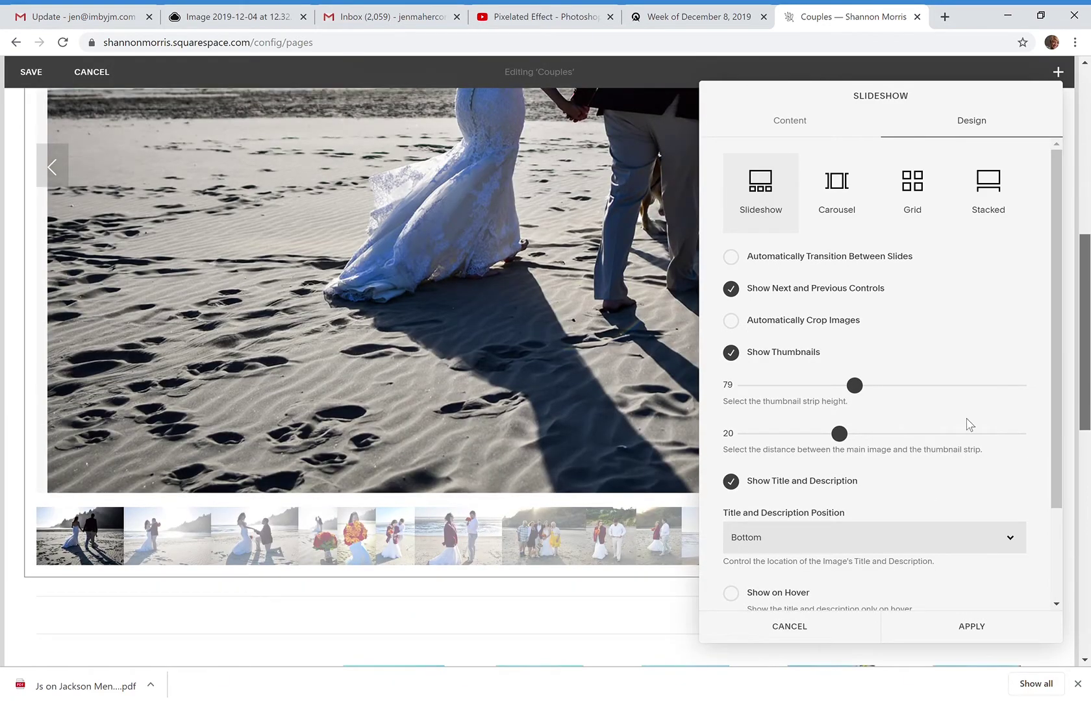
pyautogui.click(296, 561)
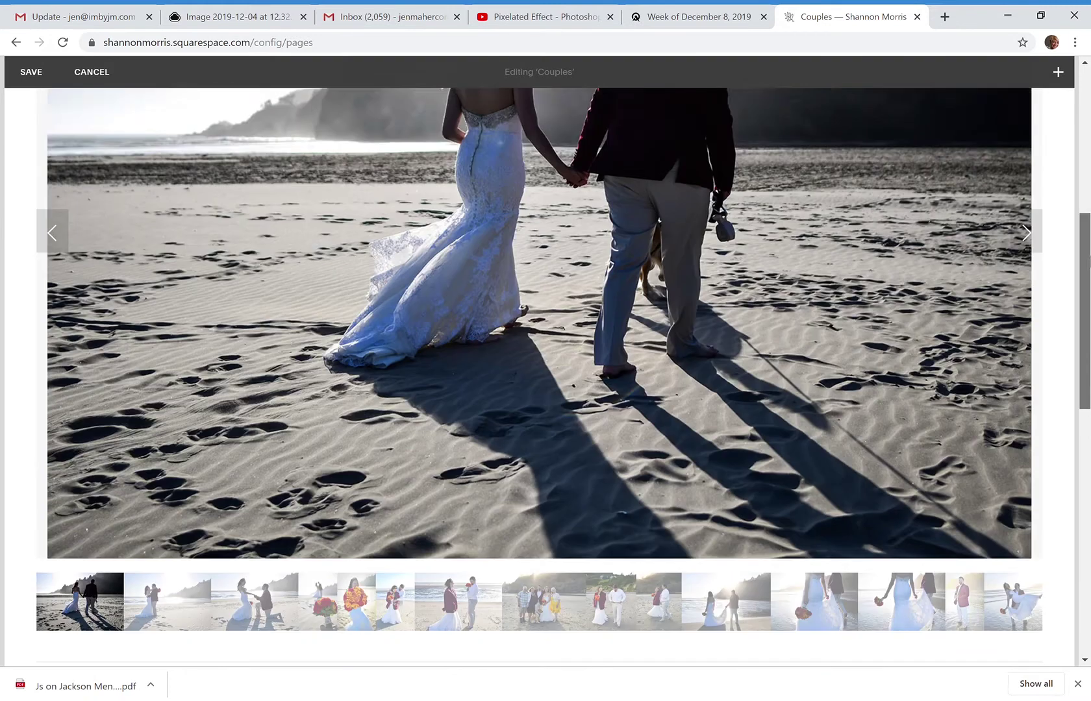
pyautogui.scroll(5, 649, 324)
pyautogui.moveTo(551, 247)
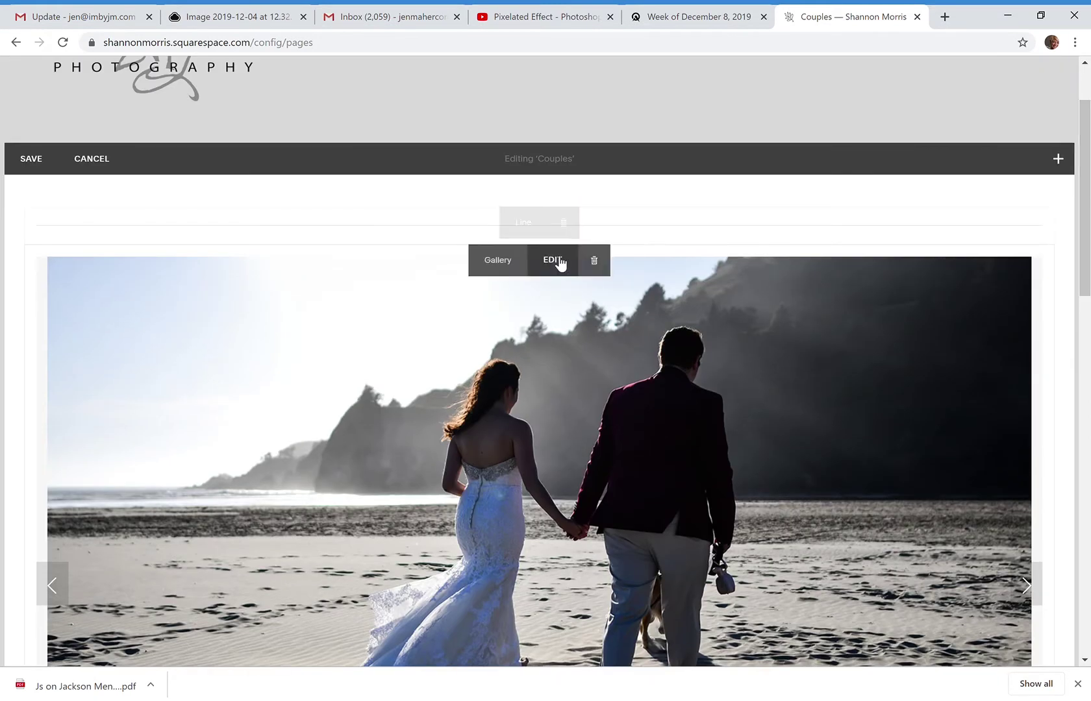
# Step: Try Carousel, then Grid with padding reduced from 20 to 2, and finally choose Stacked layout
pyautogui.click(558, 261)
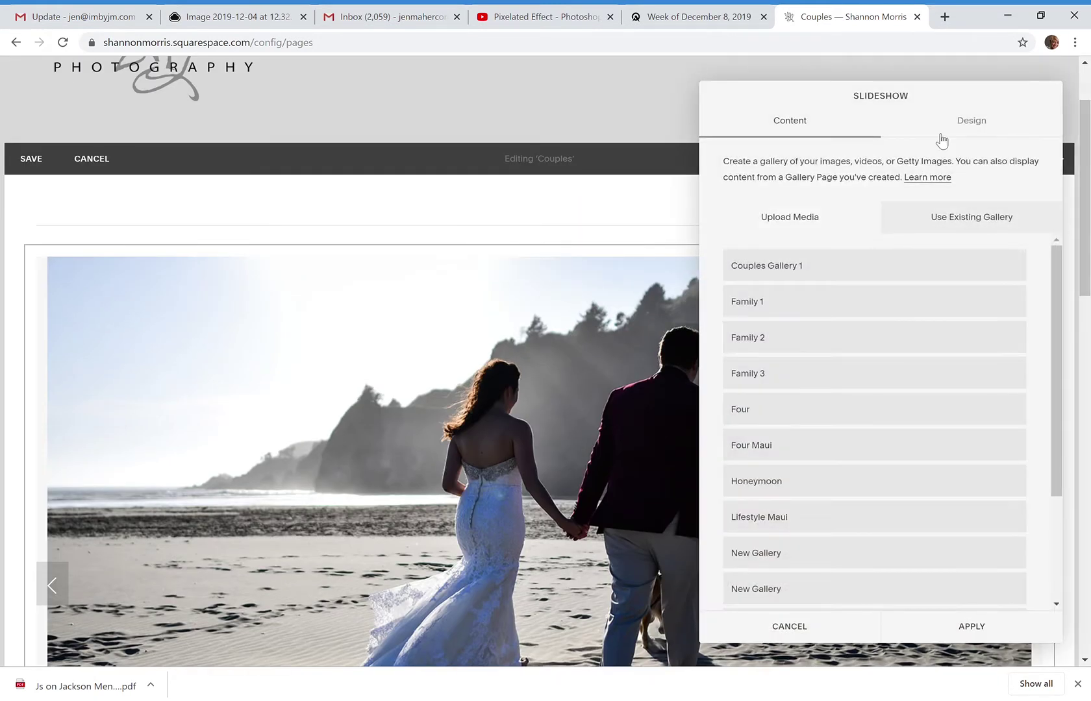
pyautogui.click(902, 135)
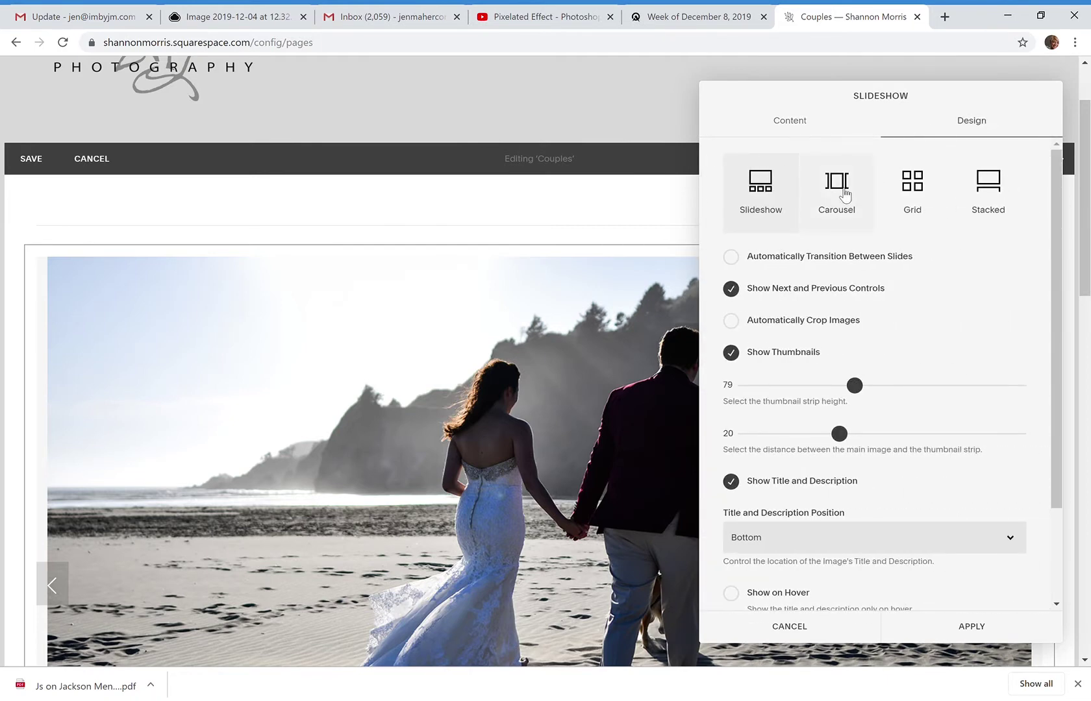
pyautogui.click(849, 187)
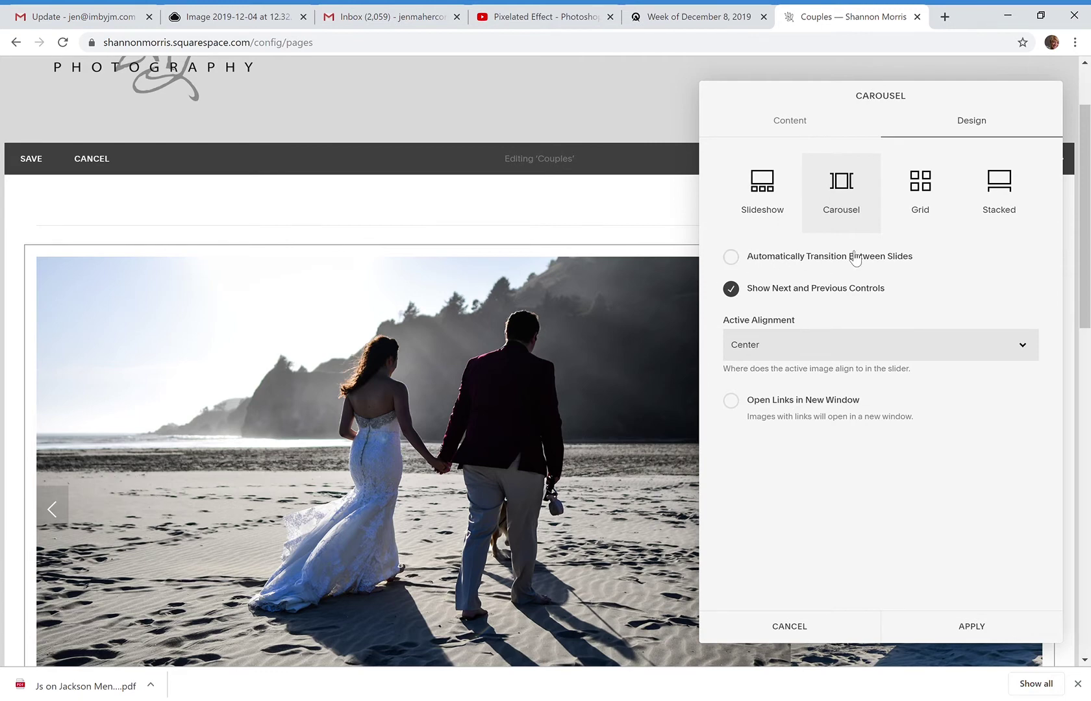
pyautogui.click(920, 188)
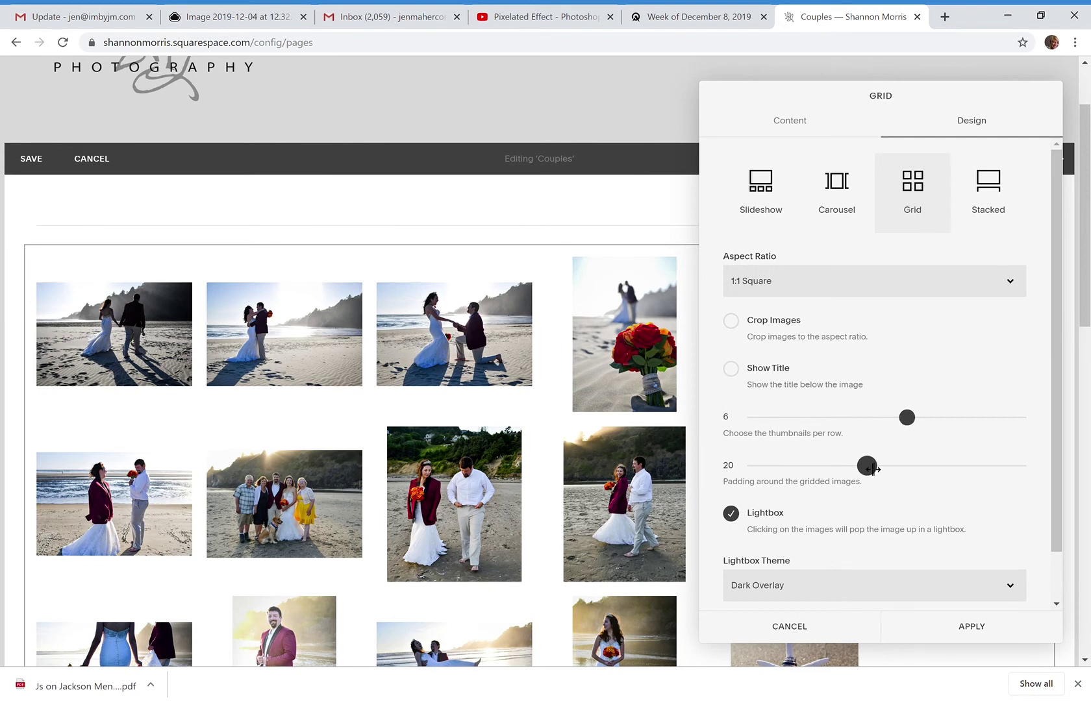
pyautogui.moveTo(842, 469); pyautogui.dragTo(875, 480)
pyautogui.click(994, 189)
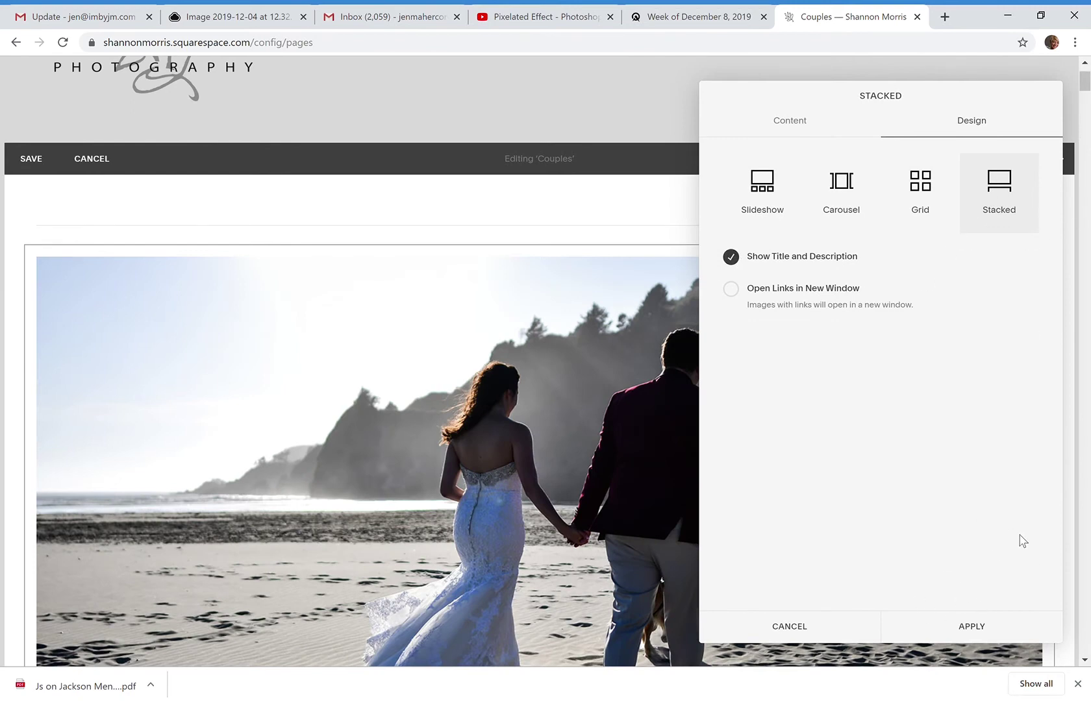
# Step: Apply the Stacked layout and scroll through the full-width stacked couple photos
pyautogui.click(974, 626)
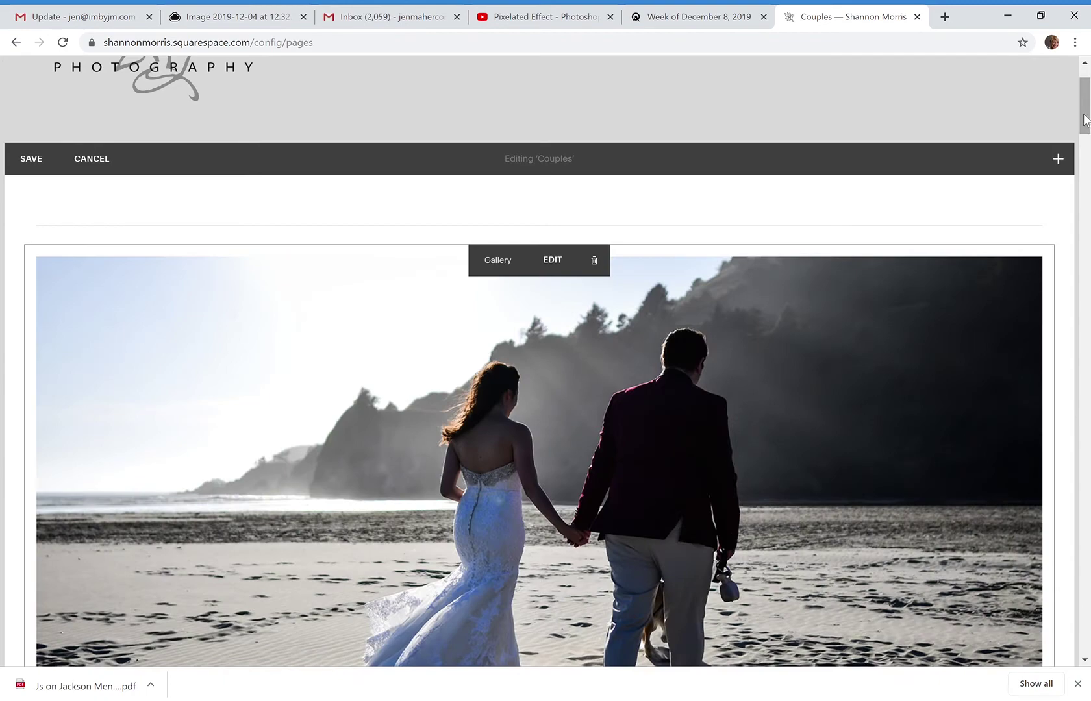
pyautogui.scroll(-8, 856, 207)
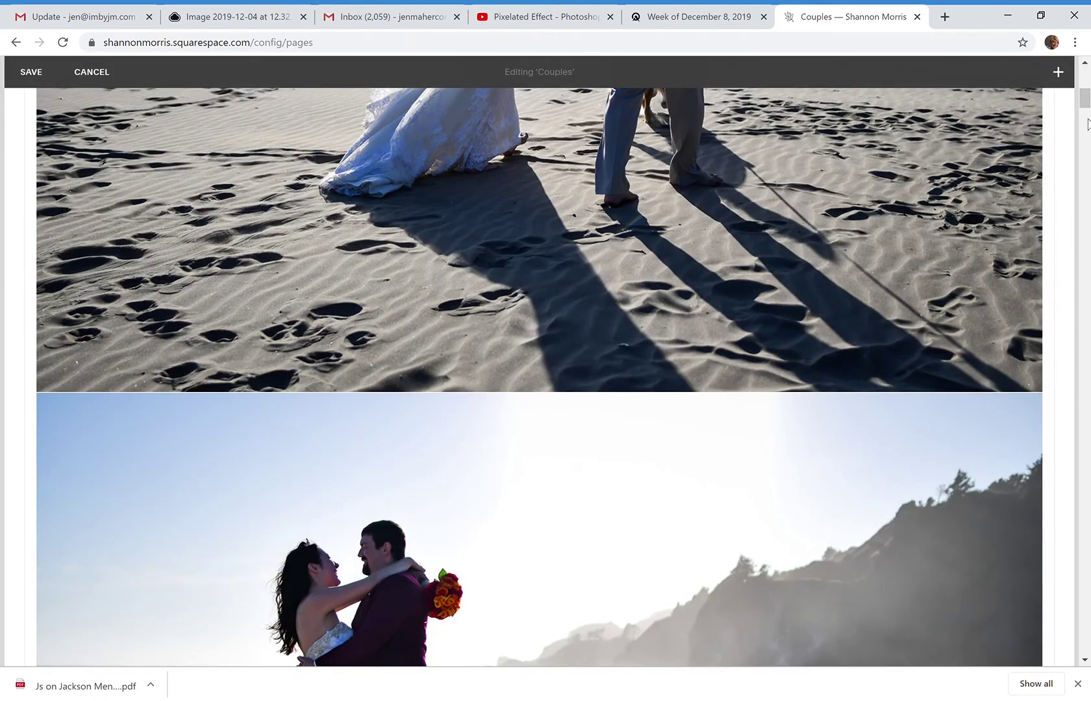
pyautogui.moveTo(1086, 101)
pyautogui.mouseDown()
pyautogui.moveTo(1083, 294)
pyautogui.moveTo(1082, 78)
pyautogui.mouseUp()
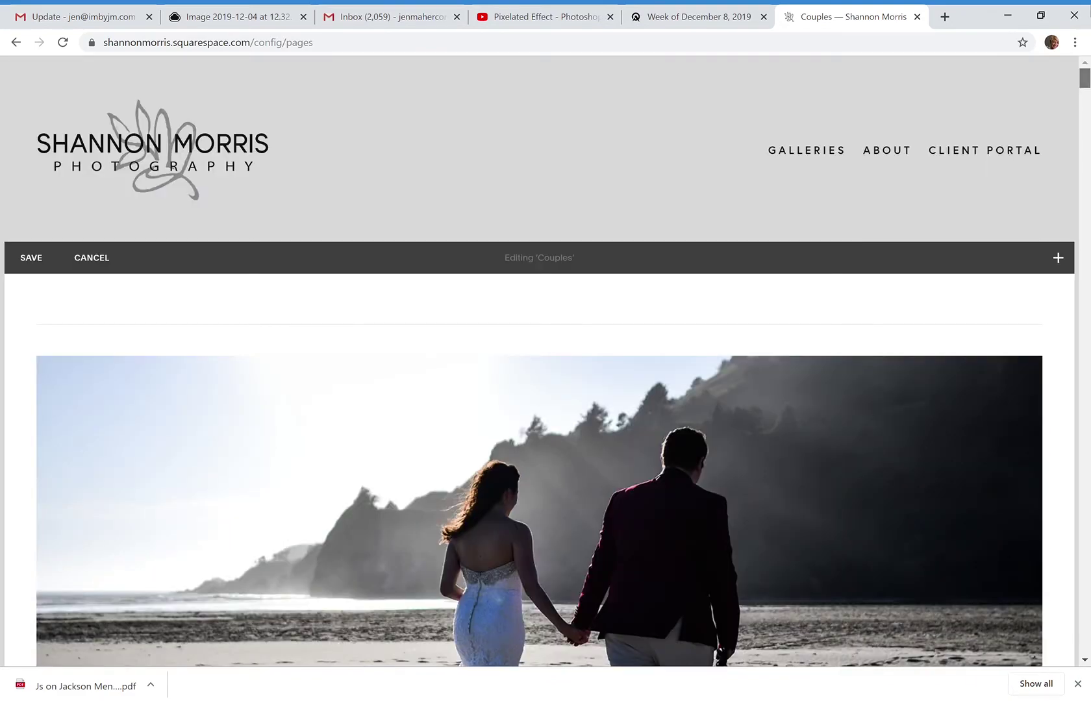
pyautogui.moveTo(550, 361)
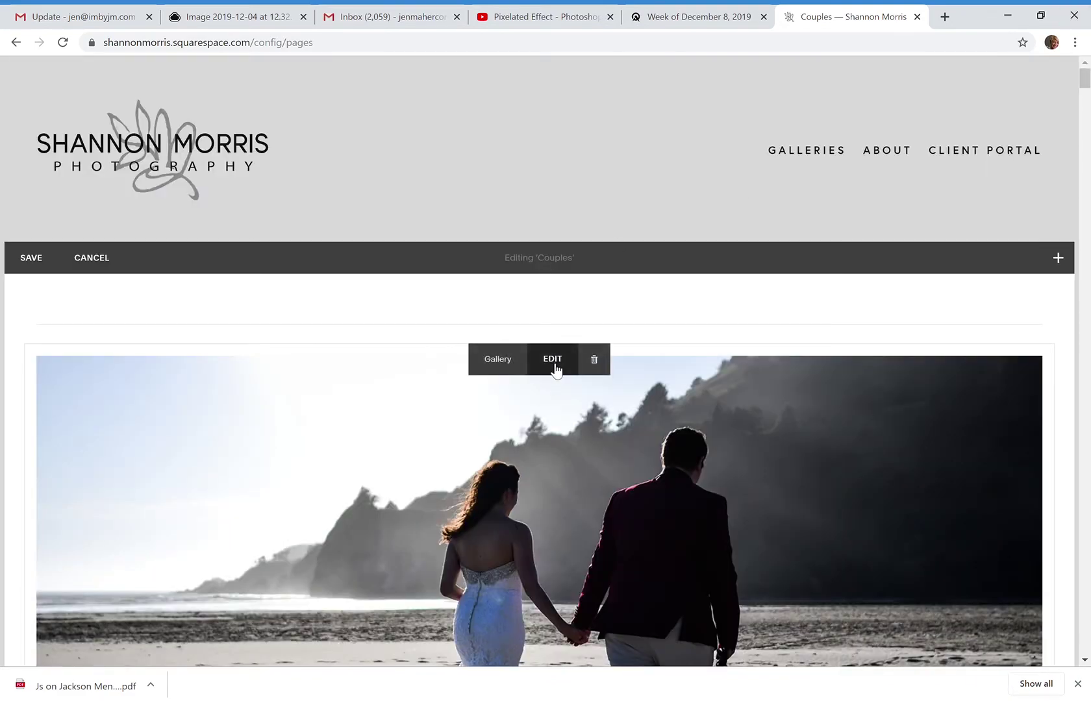
# Step: Switch the Couples gallery block from its current layout back to the Grid thumbnail layout and apply it
pyautogui.click(553, 361)
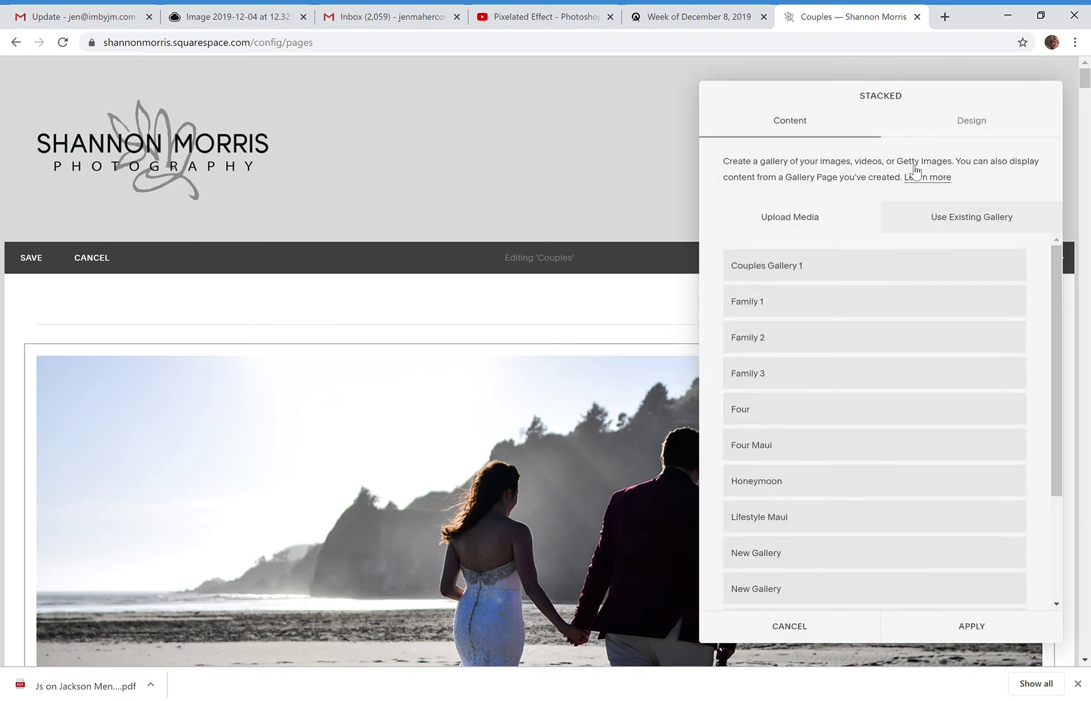
pyautogui.click(903, 131)
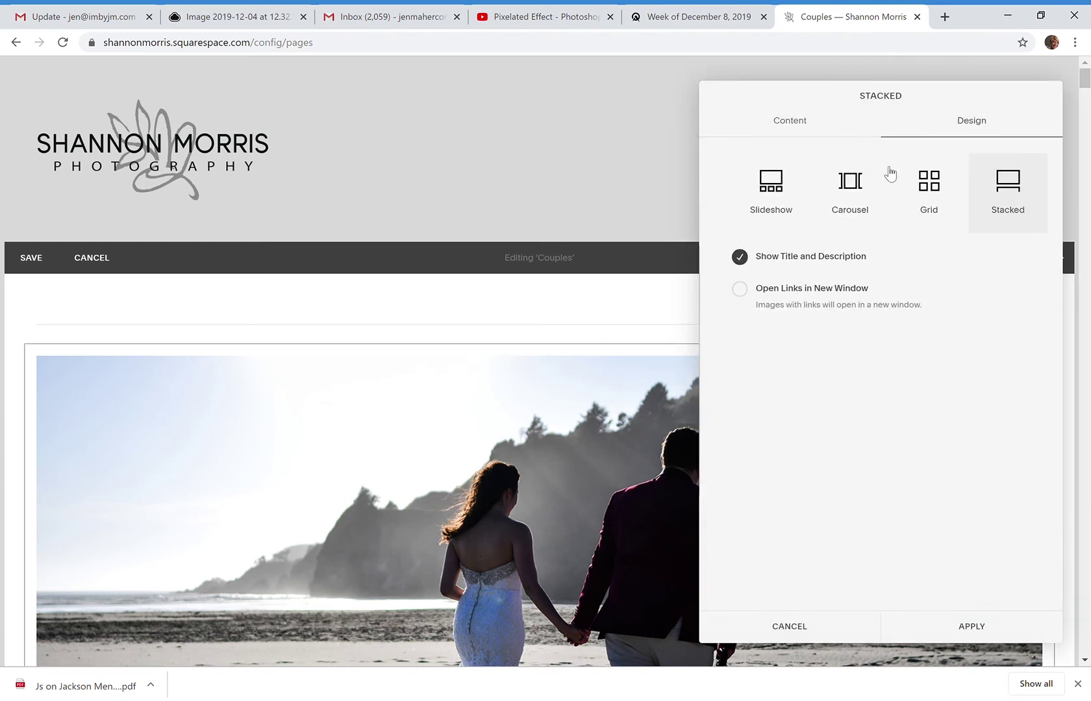
pyautogui.click(922, 190)
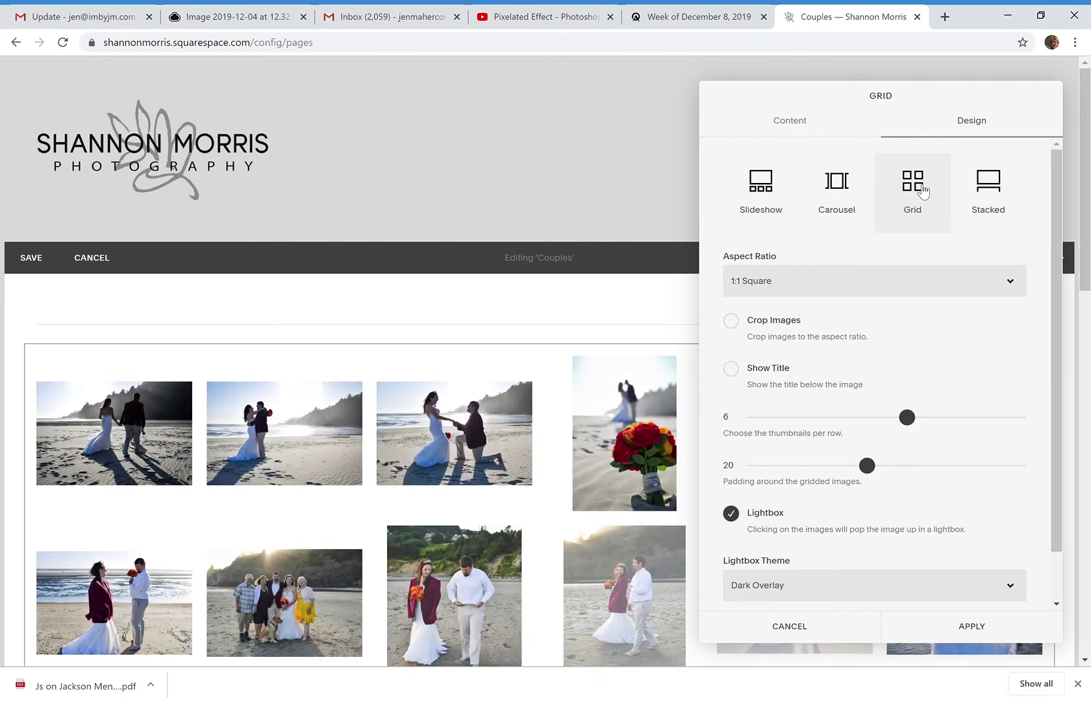
pyautogui.click(970, 626)
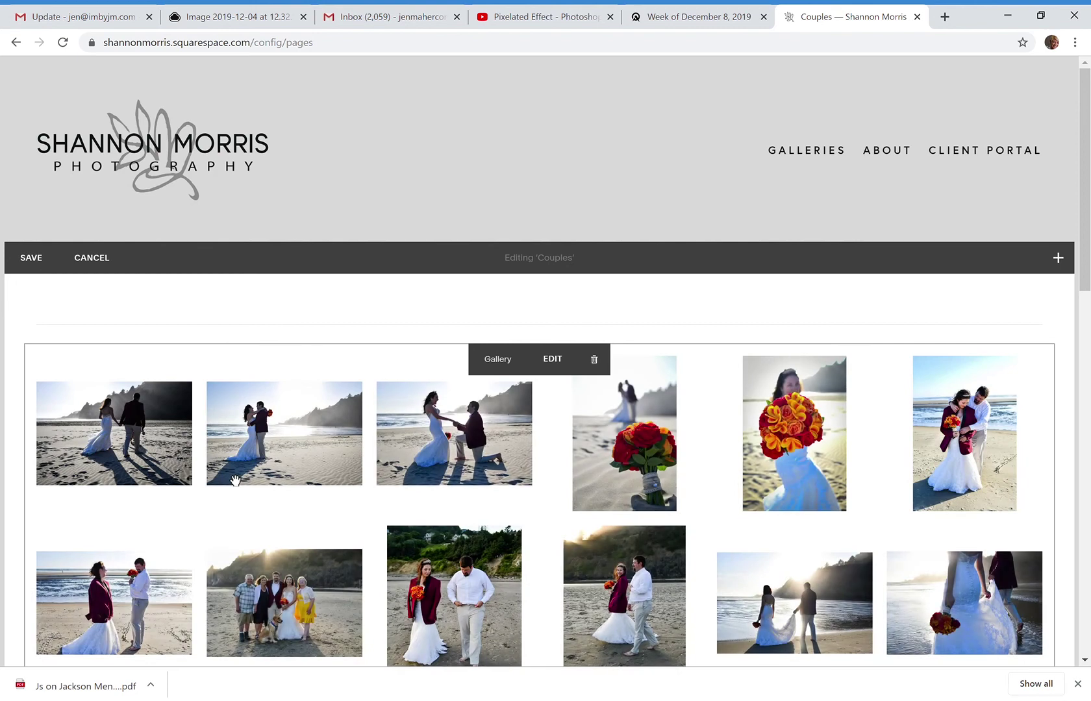
pyautogui.click(552, 359)
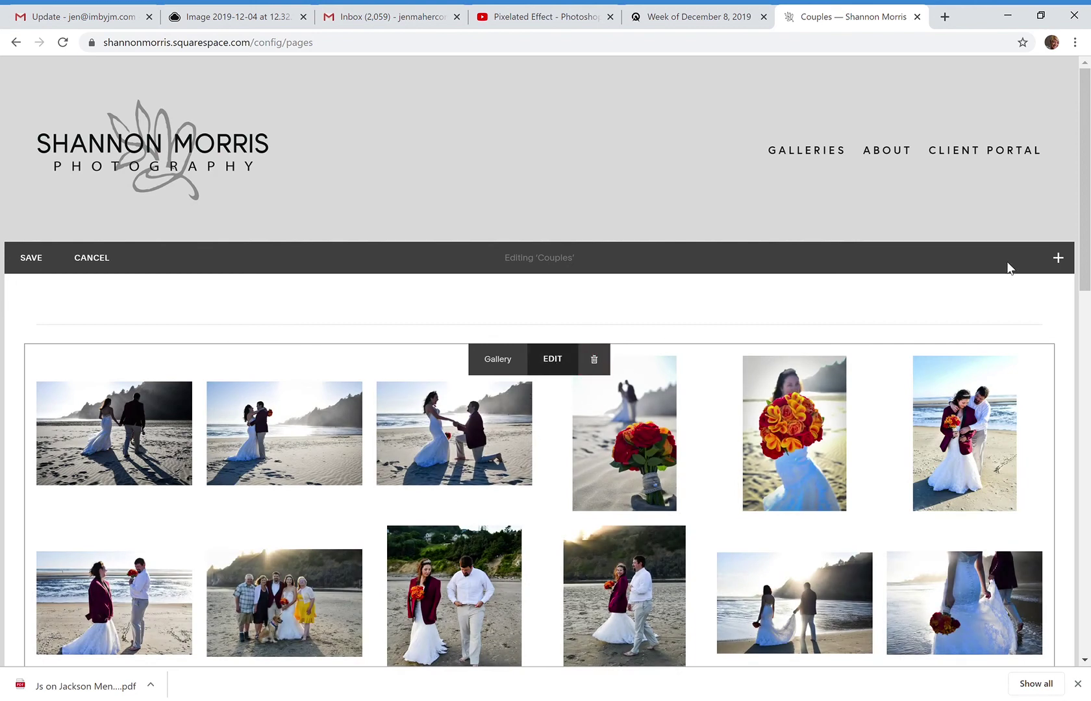
pyautogui.click(1057, 258)
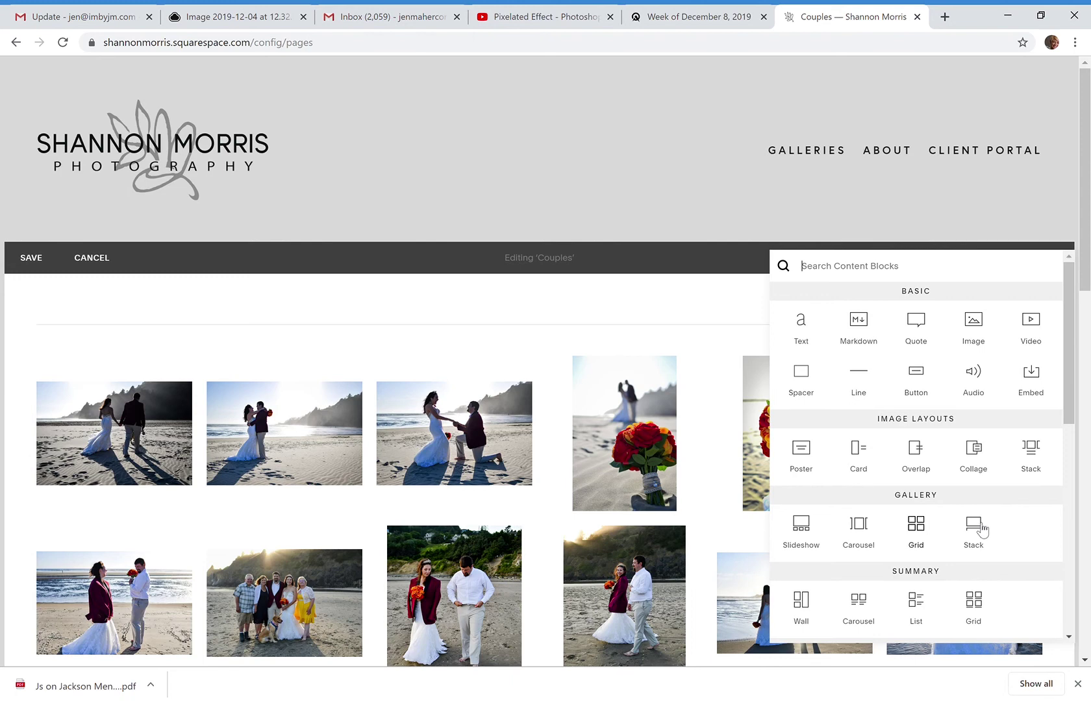
# Step: Insert a new Grid gallery block that uses the existing Four Maui gallery
pyautogui.click(916, 527)
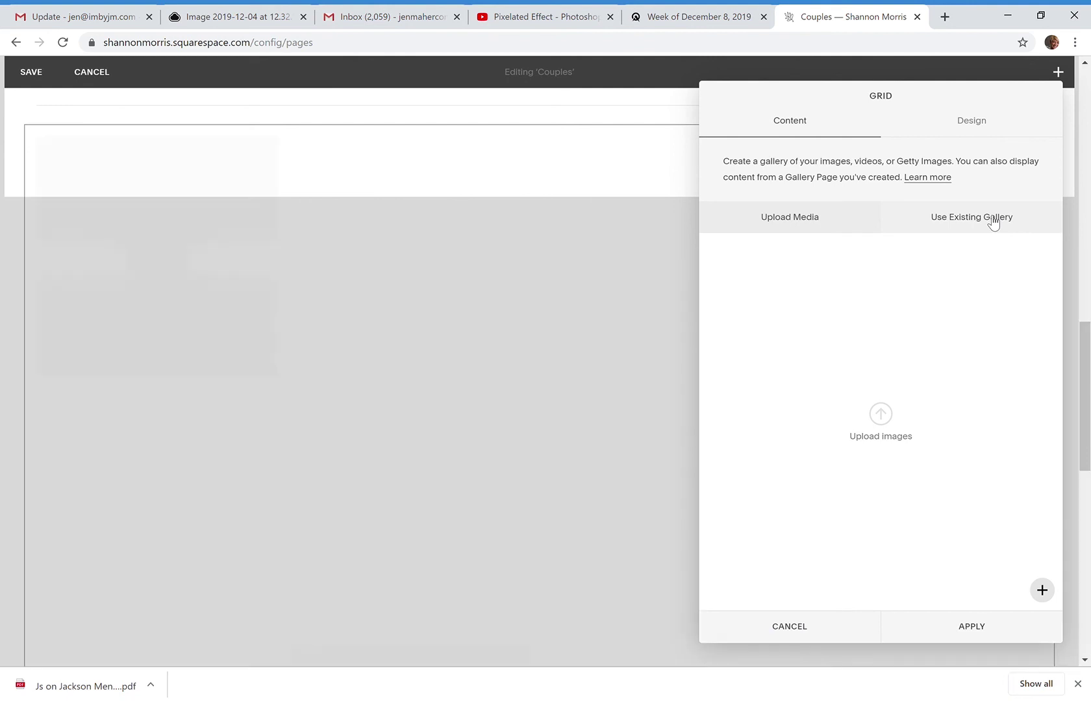
pyautogui.click(972, 227)
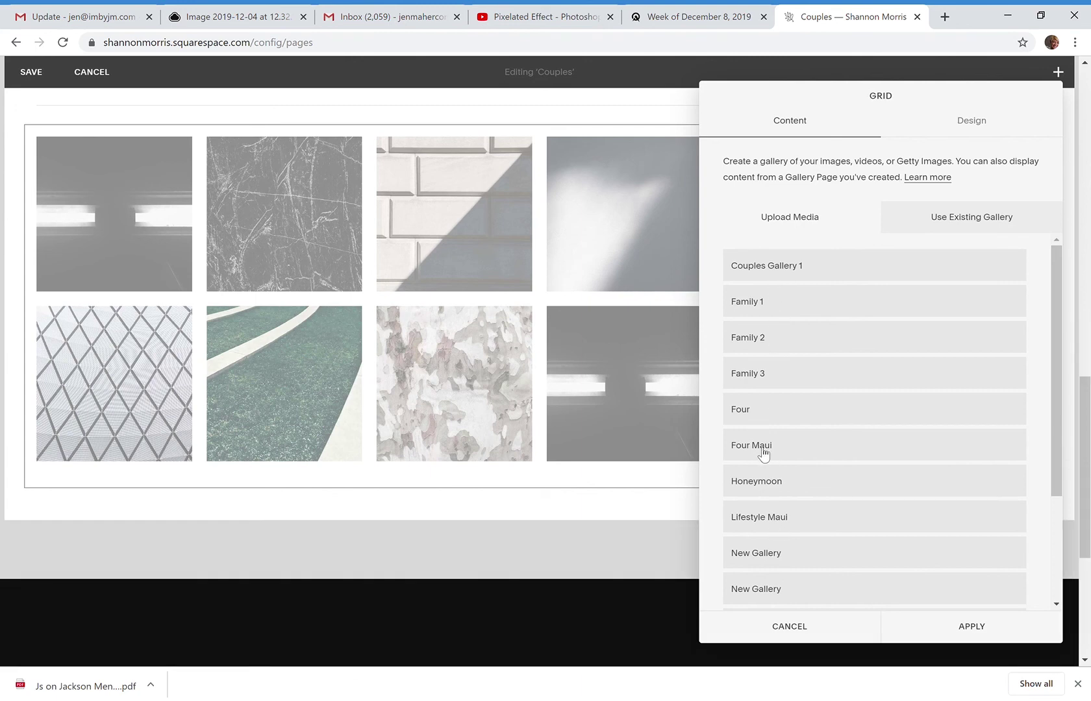
pyautogui.click(764, 446)
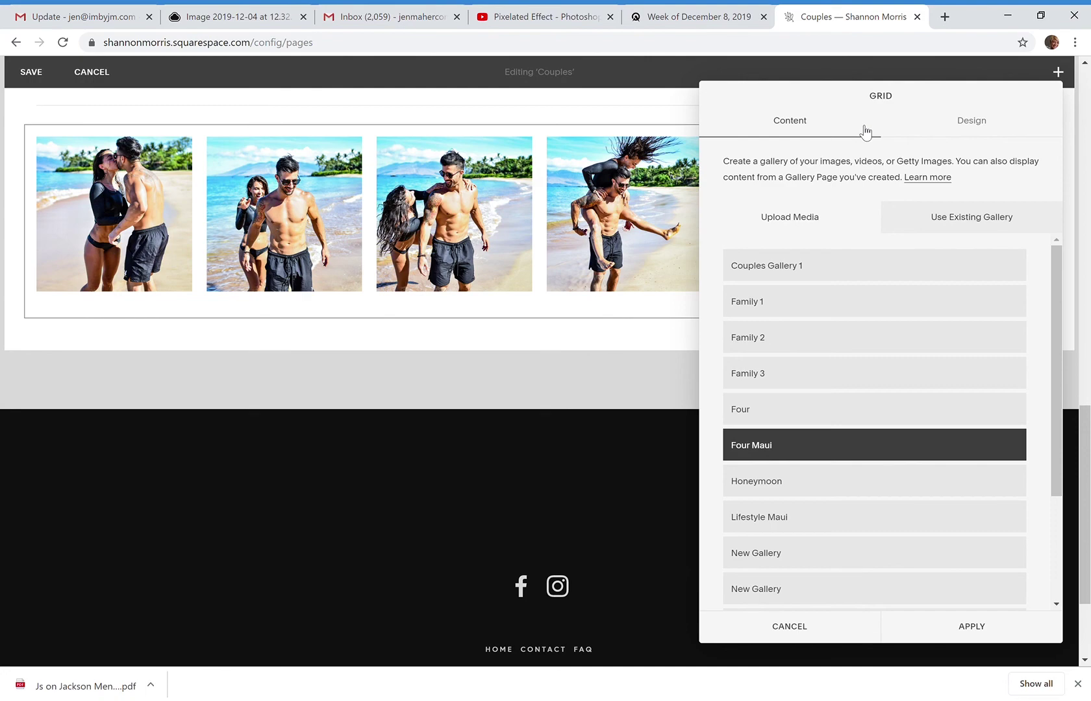
pyautogui.click(902, 130)
# Step: Try the Carousel layout on the Four Maui block, discard the changes, and delete the block
pyautogui.click(847, 188)
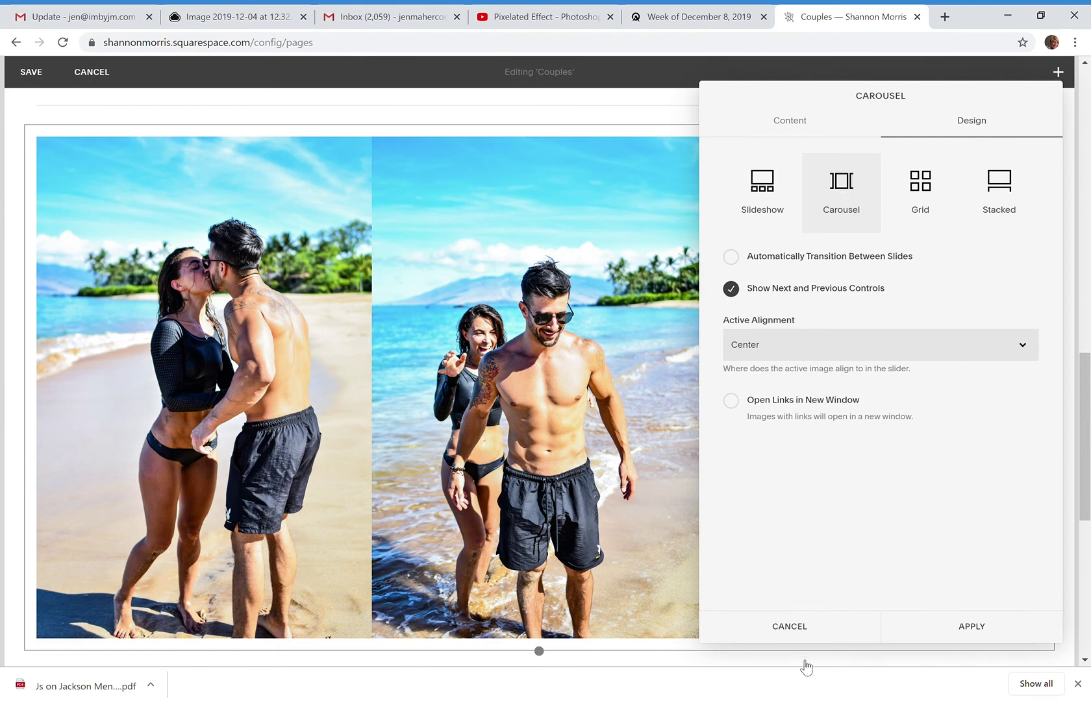
pyautogui.click(803, 628)
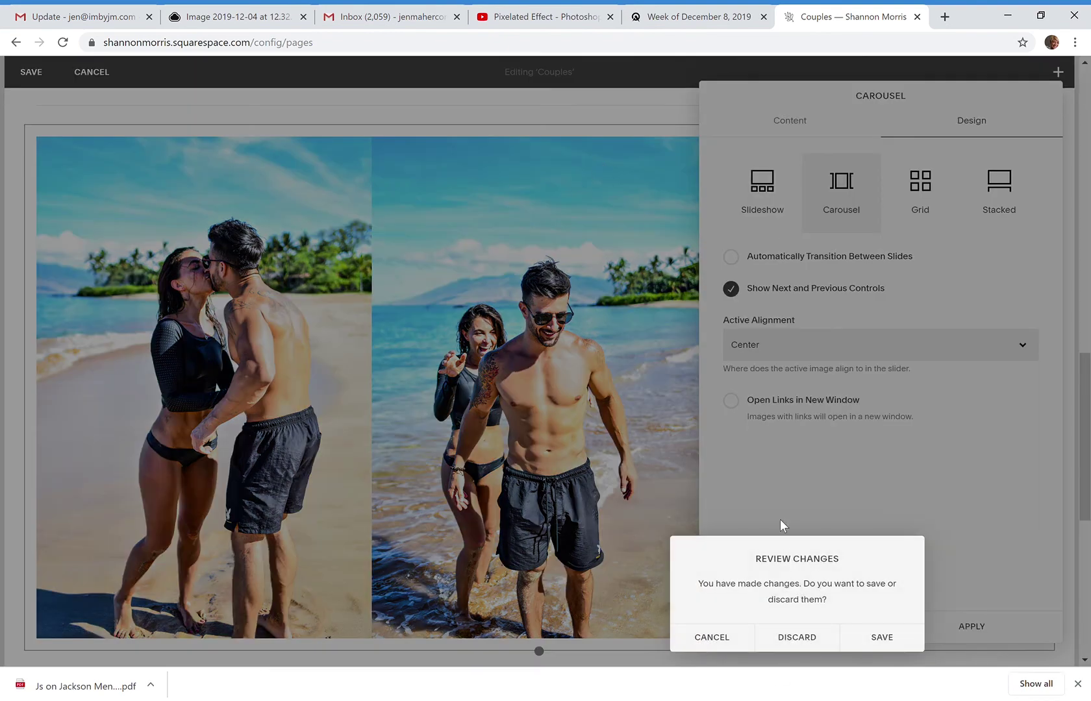
pyautogui.click(803, 642)
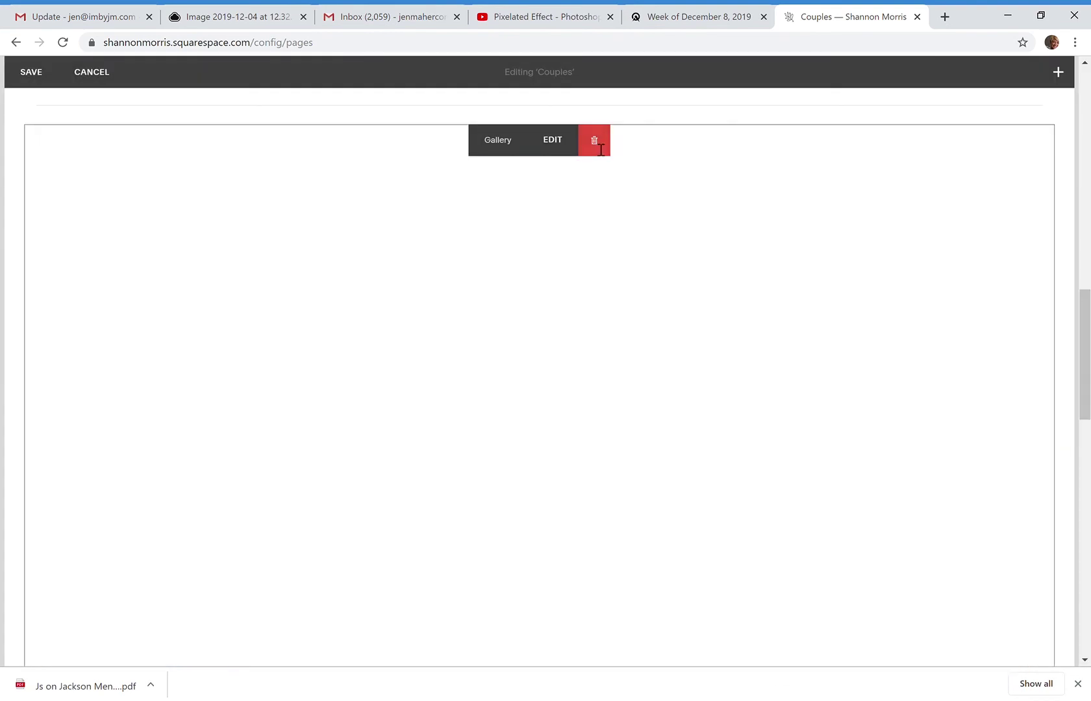
pyautogui.click(599, 148)
pyautogui.click(661, 189)
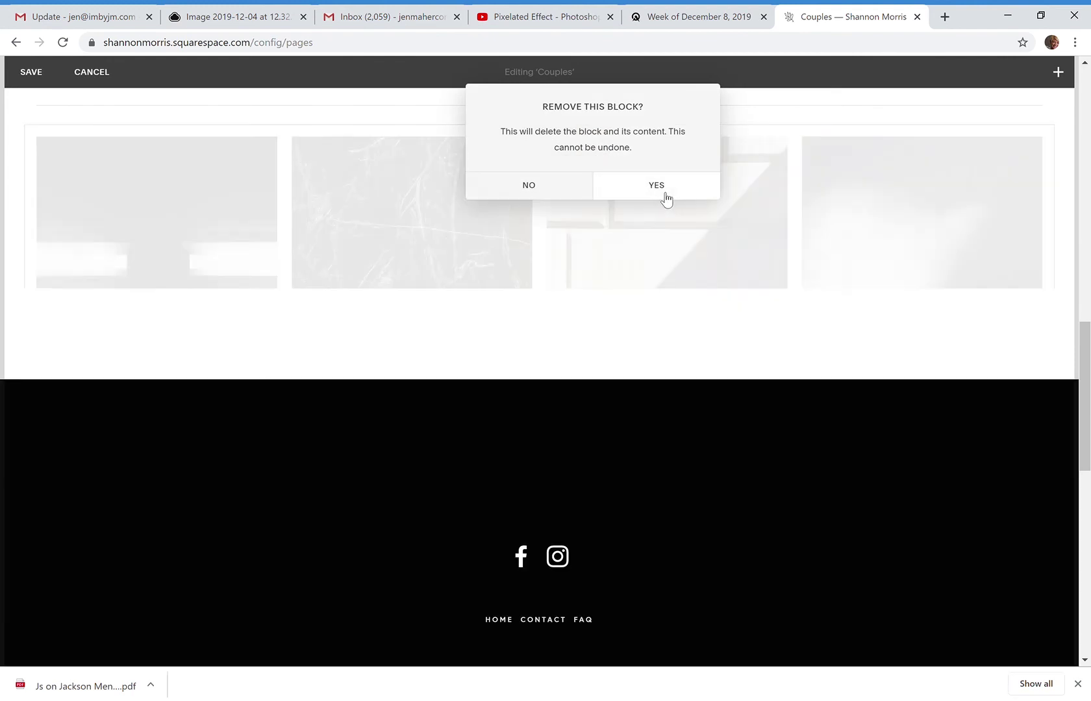